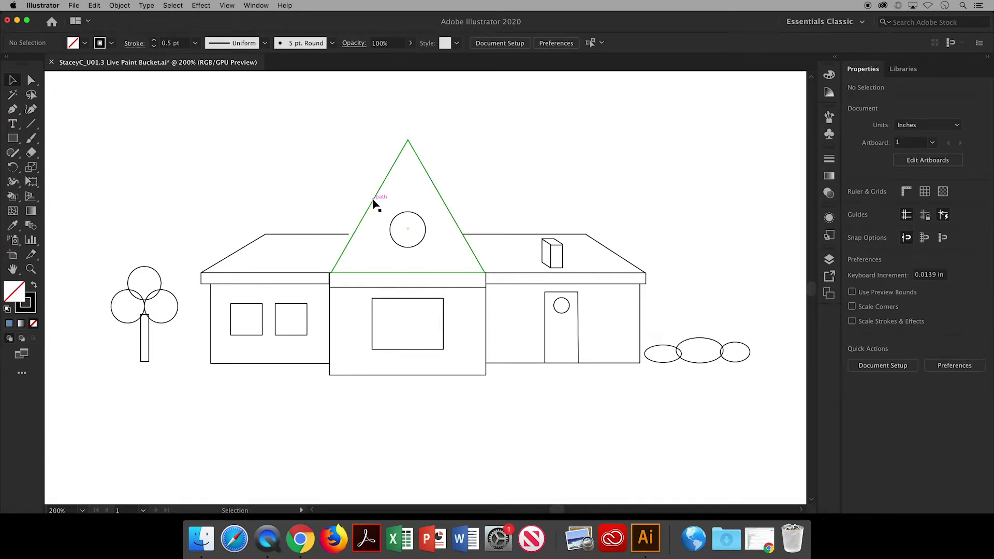
# Fill the gable triangle with the steel-blue swatch from the Control bar, then deselect
pyautogui.click(375, 202)
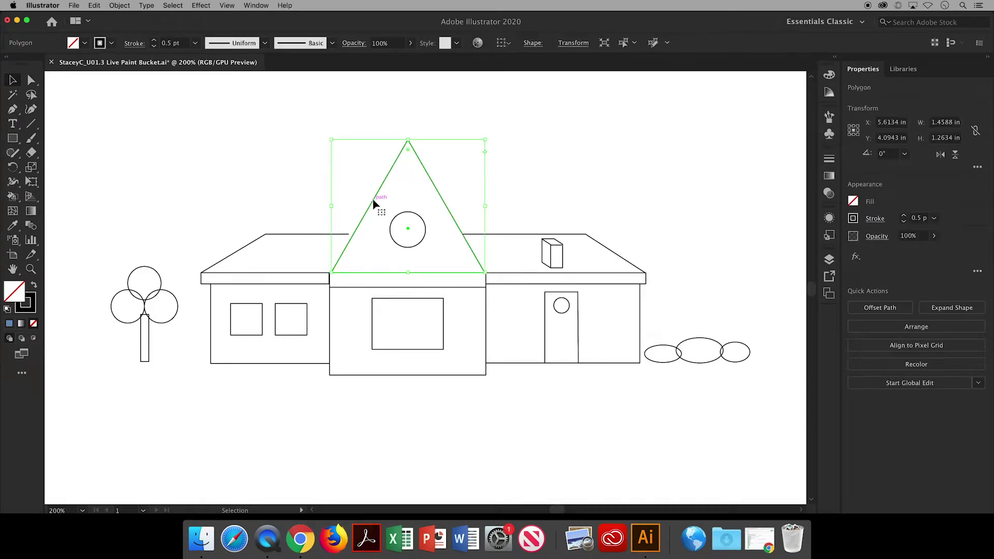
pyautogui.click(84, 43)
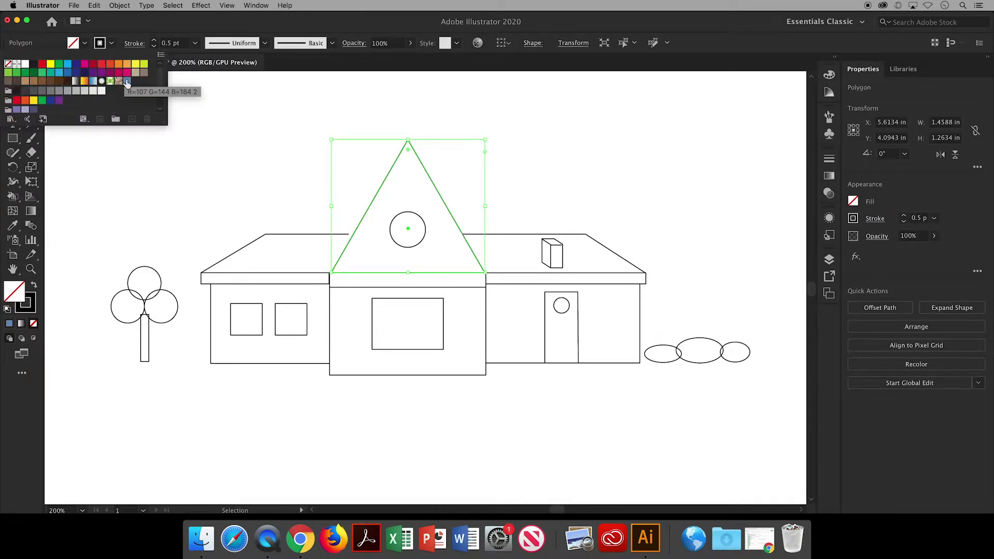
pyautogui.click(139, 83)
pyautogui.click(182, 94)
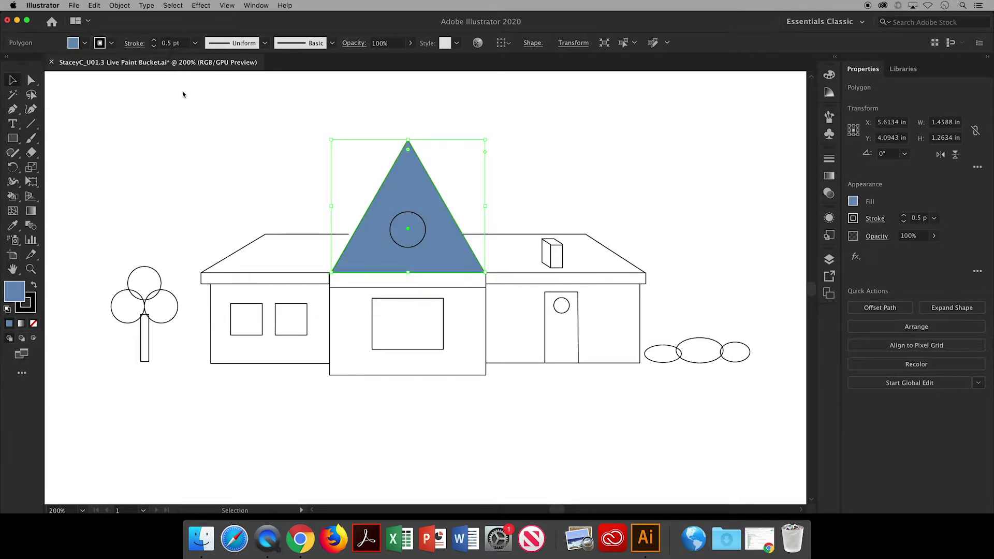
pyautogui.click(240, 141)
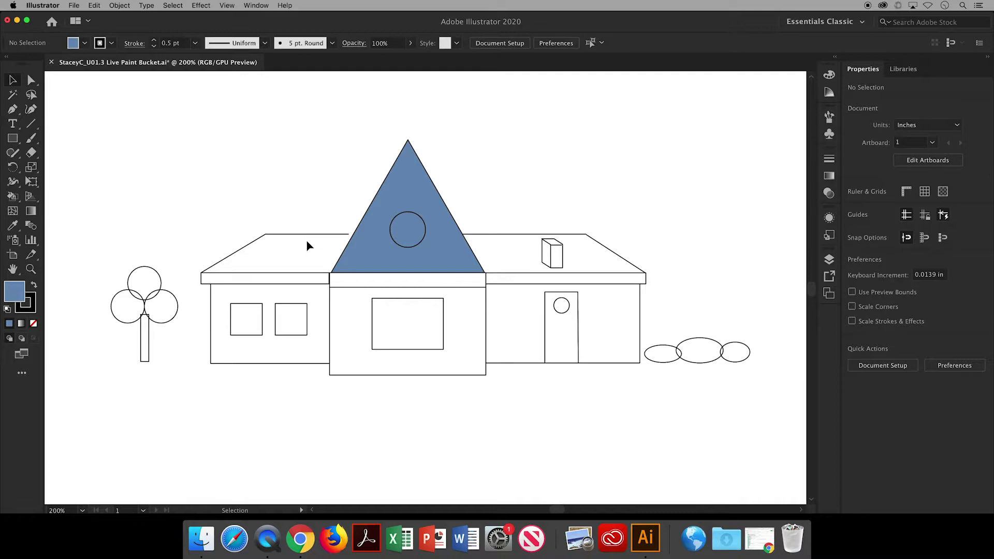
# Give the left roof line a magenta fill and deselect it
pyautogui.click(317, 271)
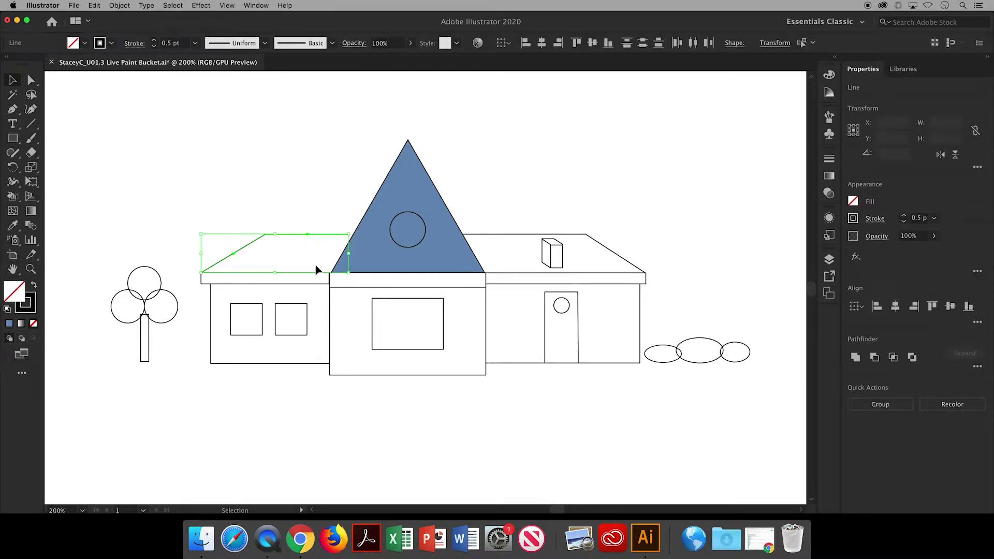
pyautogui.click(85, 44)
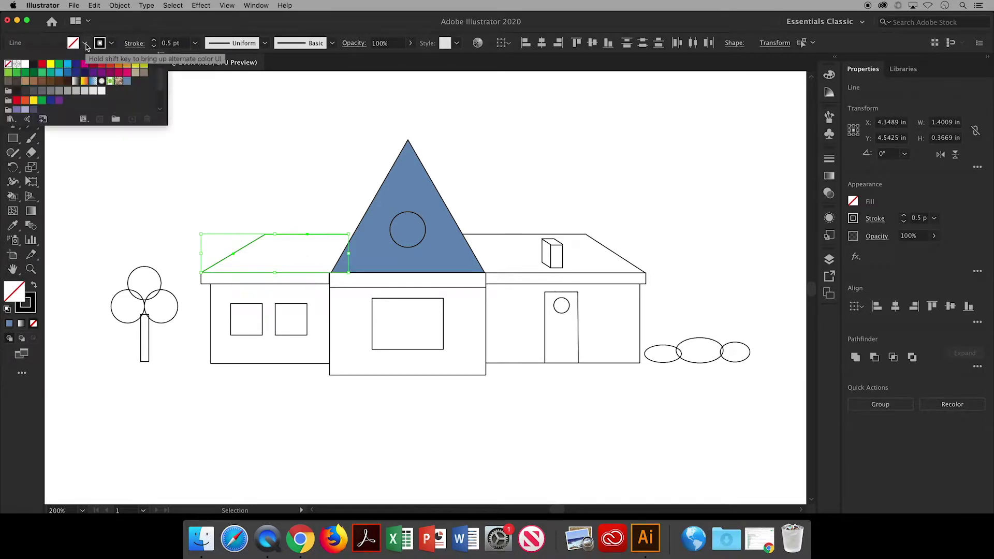
pyautogui.click(119, 78)
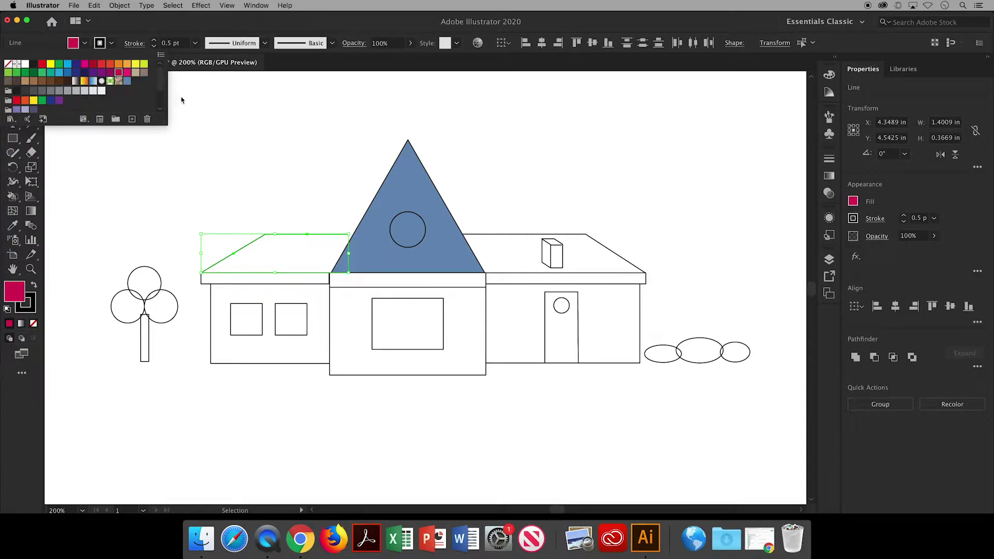
pyautogui.click(193, 107)
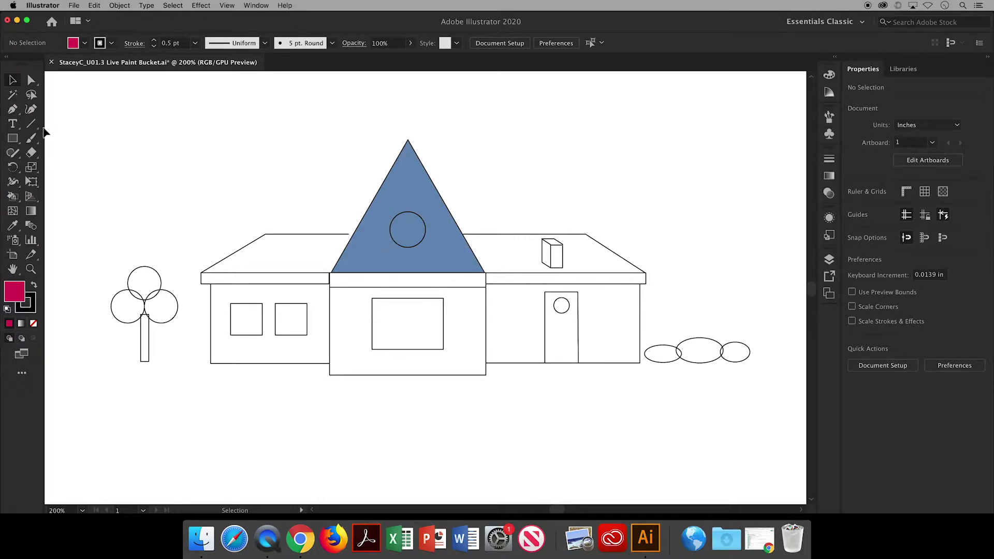
pyautogui.click(13, 197)
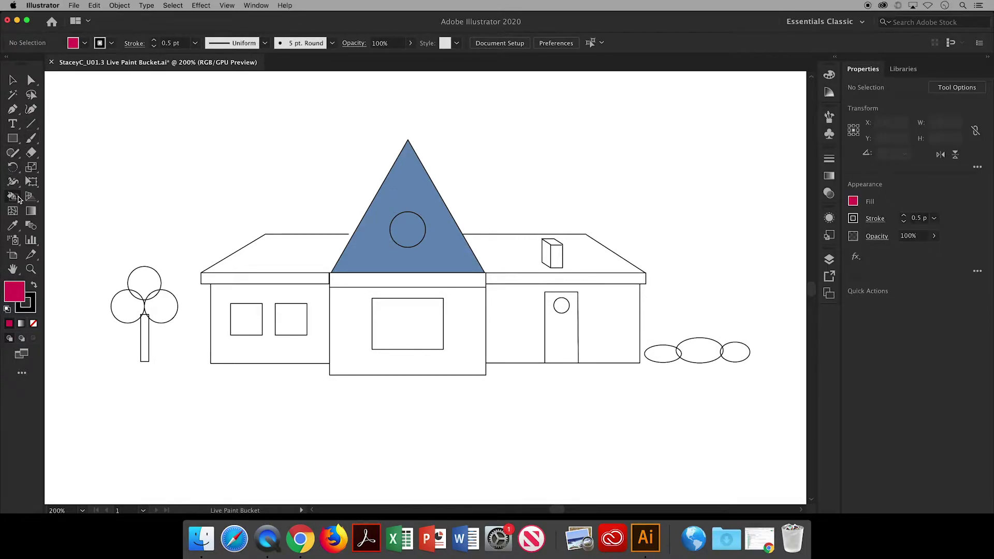
pyautogui.click(18, 199)
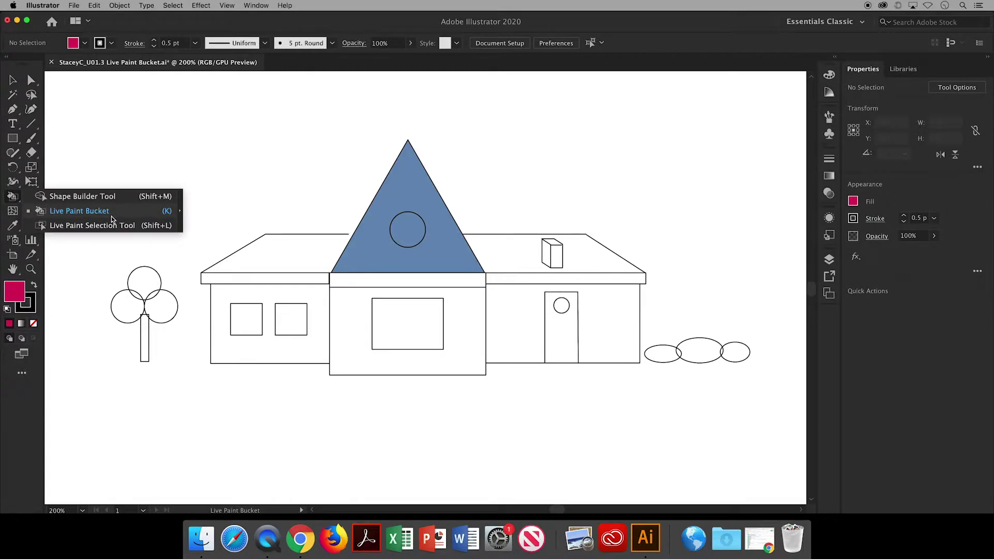
pyautogui.click(13, 82)
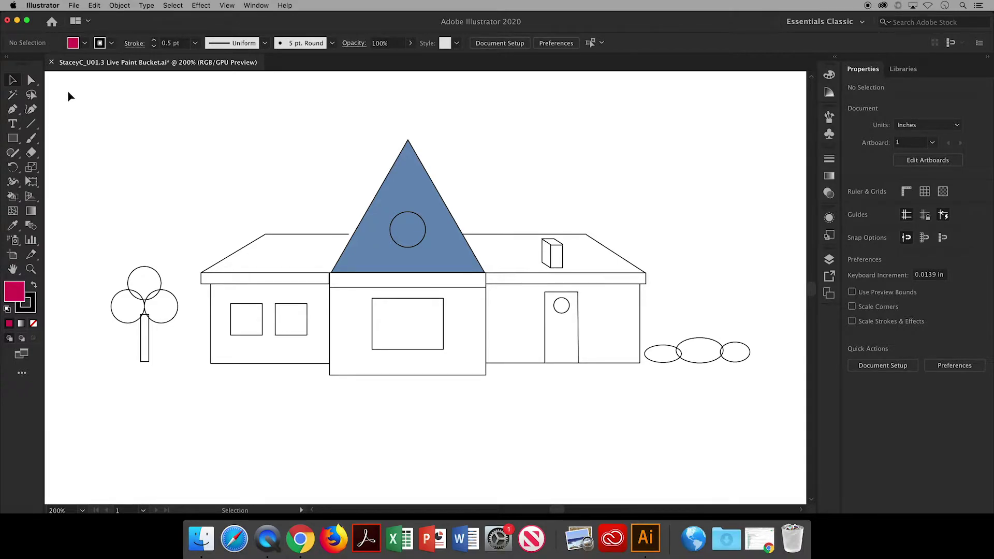
# Select all house artwork, make a Live Paint group with the bucket, then undo it
pyautogui.moveTo(69, 94); pyautogui.dragTo(771, 407)
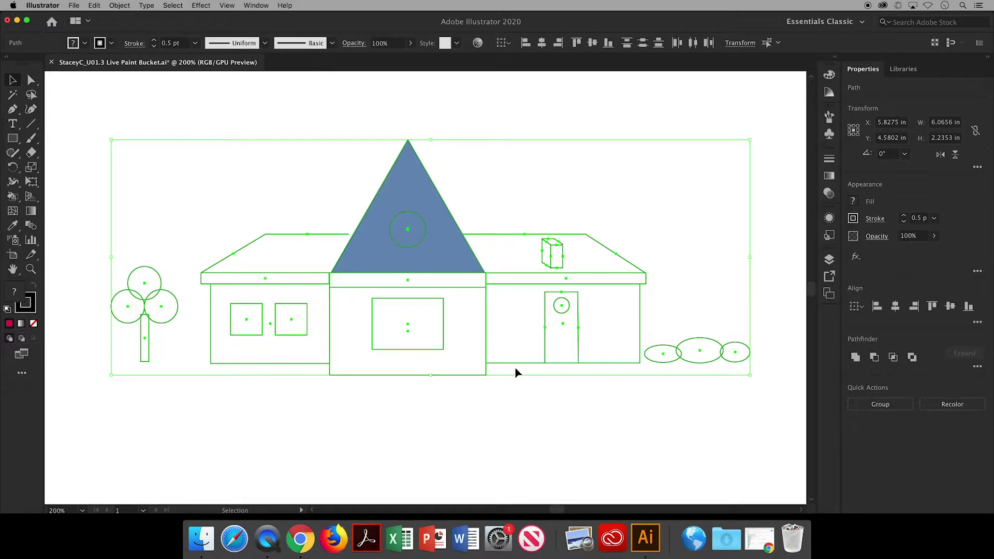
pyautogui.click(13, 197)
pyautogui.moveTo(13, 197); pyautogui.dragTo(64, 201)
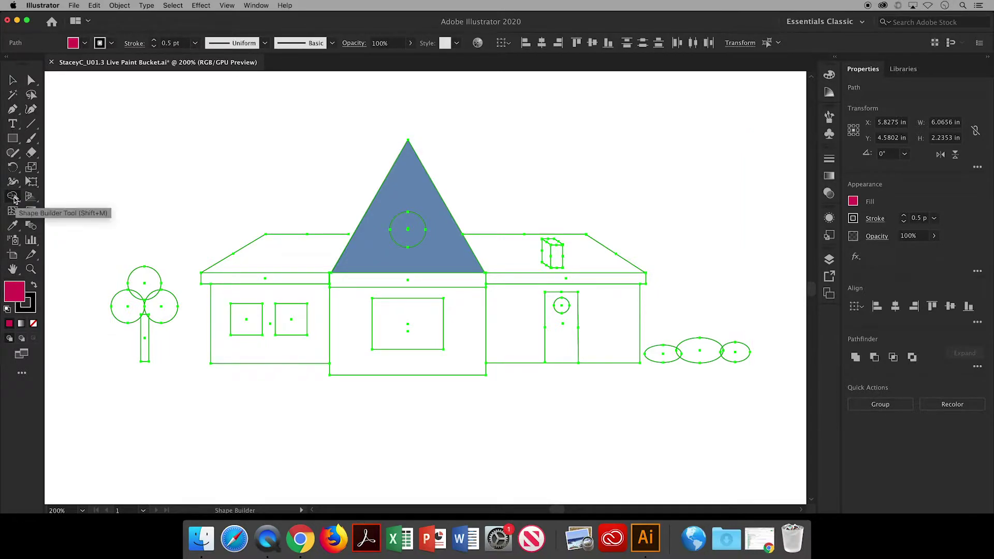
pyautogui.moveTo(12, 197)
pyautogui.mouseDown()
pyautogui.moveTo(93, 200)
pyautogui.moveTo(107, 216)
pyautogui.mouseUp()
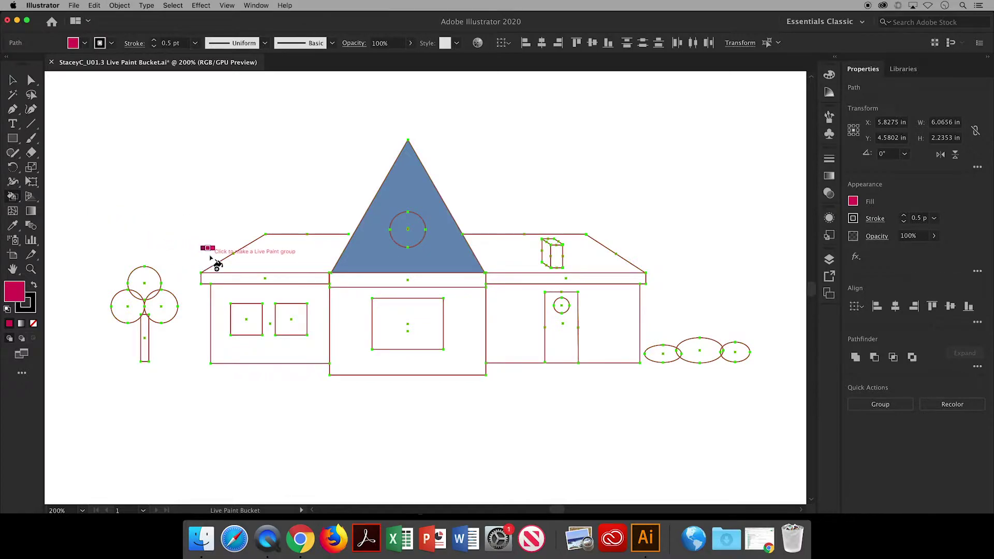
pyautogui.click(253, 239)
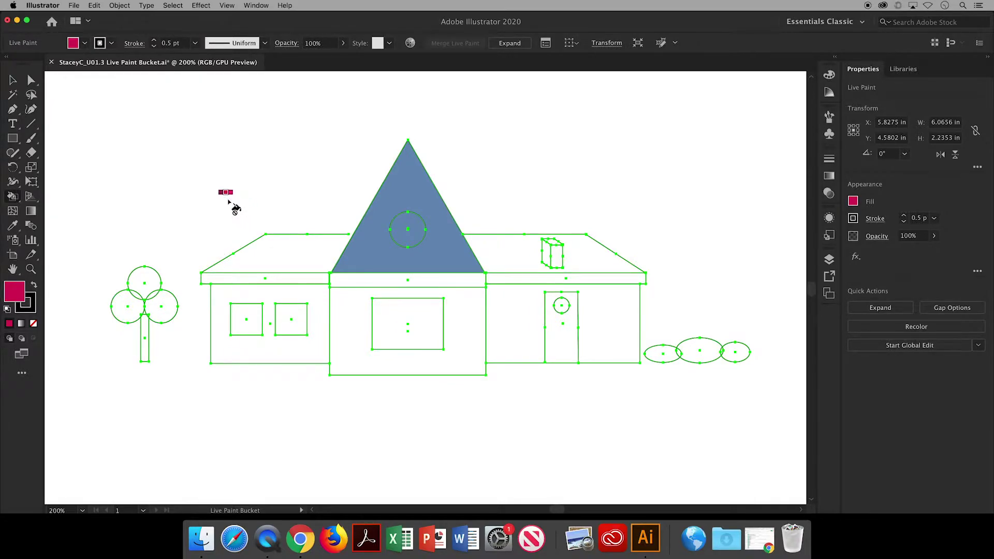
pyautogui.press('super+z')
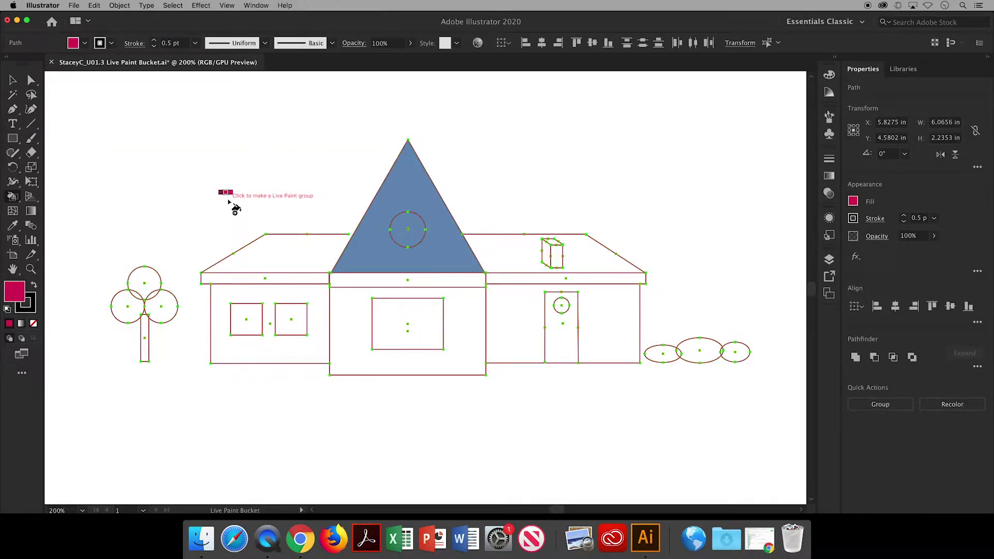
# Make the selected house artwork a Live Paint group with Object > Live Paint > Make
pyautogui.click(122, 5)
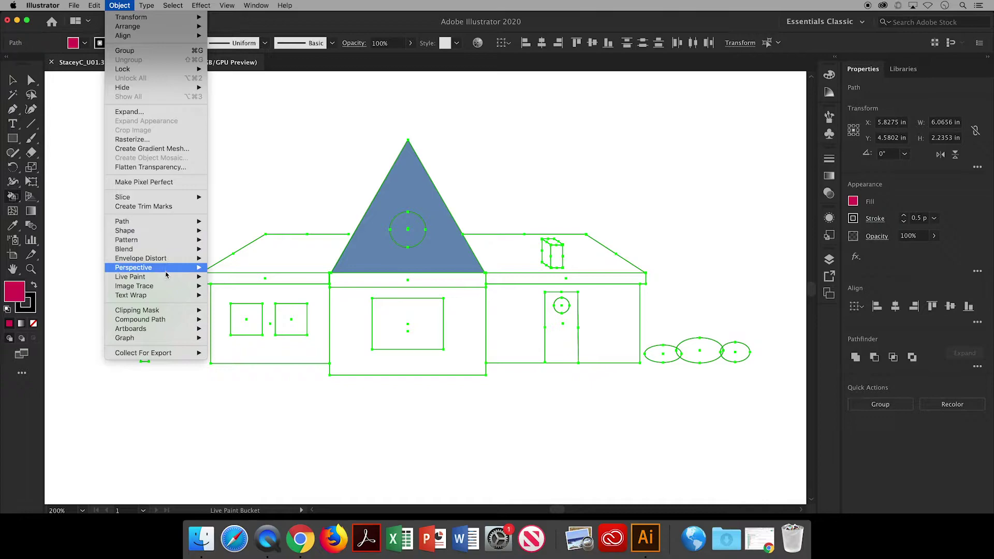
pyautogui.moveTo(165, 280)
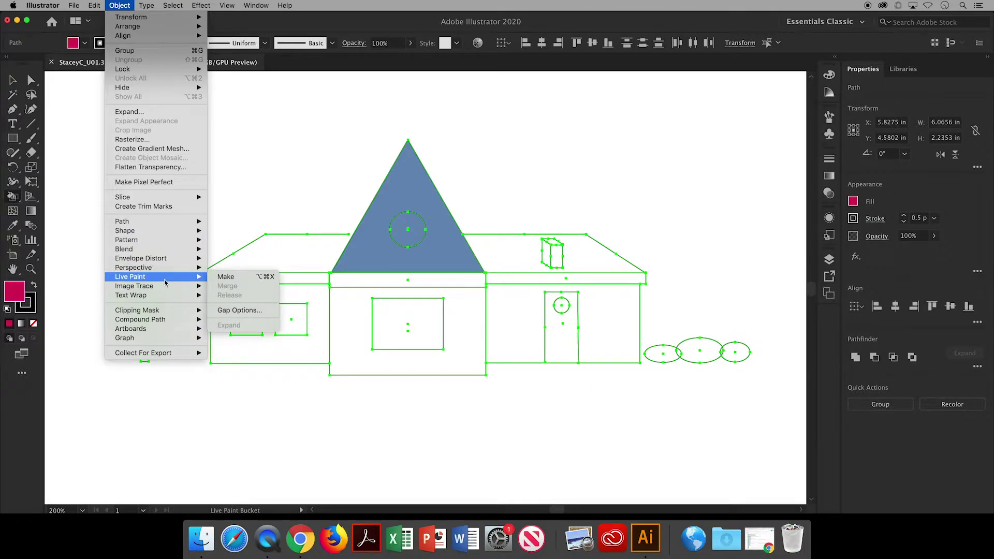
pyautogui.click(226, 277)
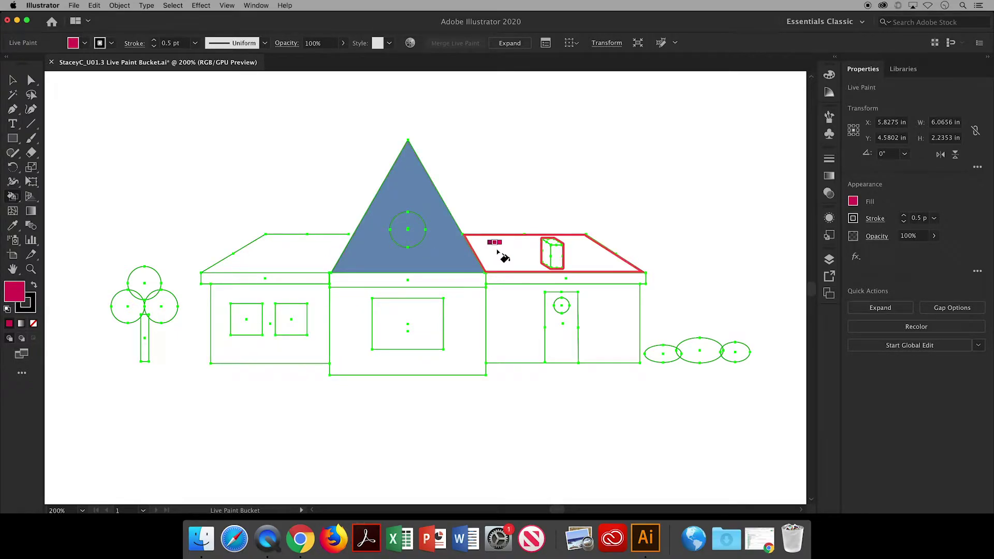
# Bucket-fill the left, middle and right roof eave strips magenta
pyautogui.click(295, 283)
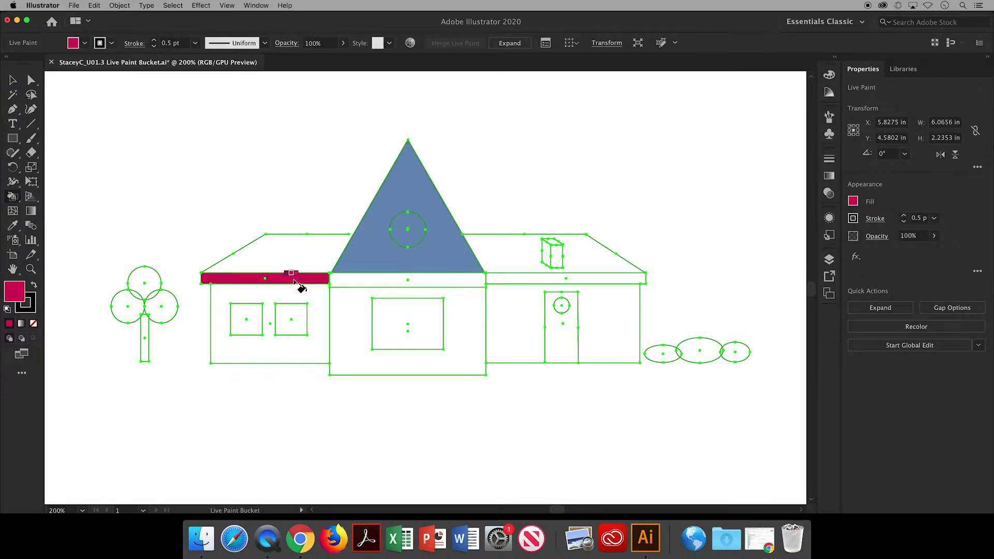
pyautogui.click(337, 281)
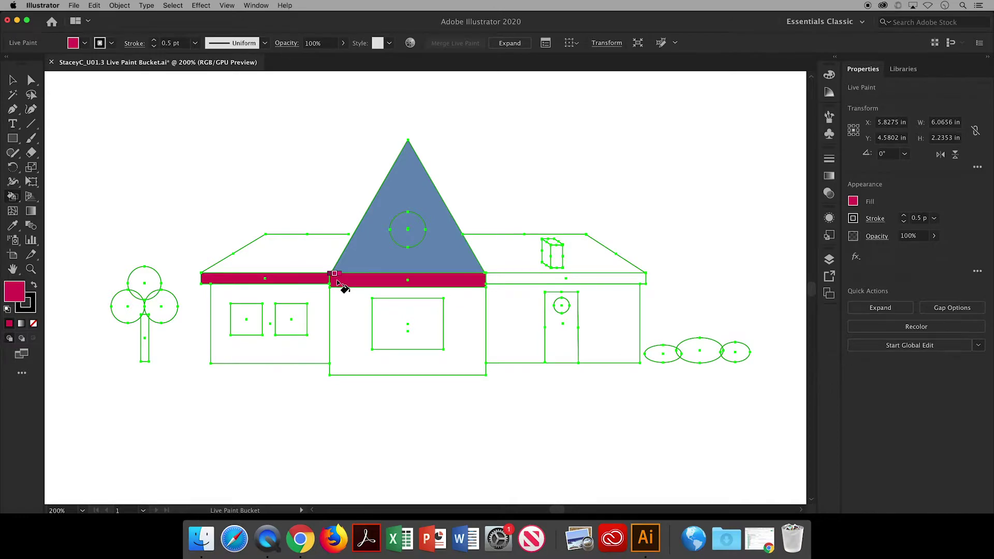
pyautogui.click(495, 280)
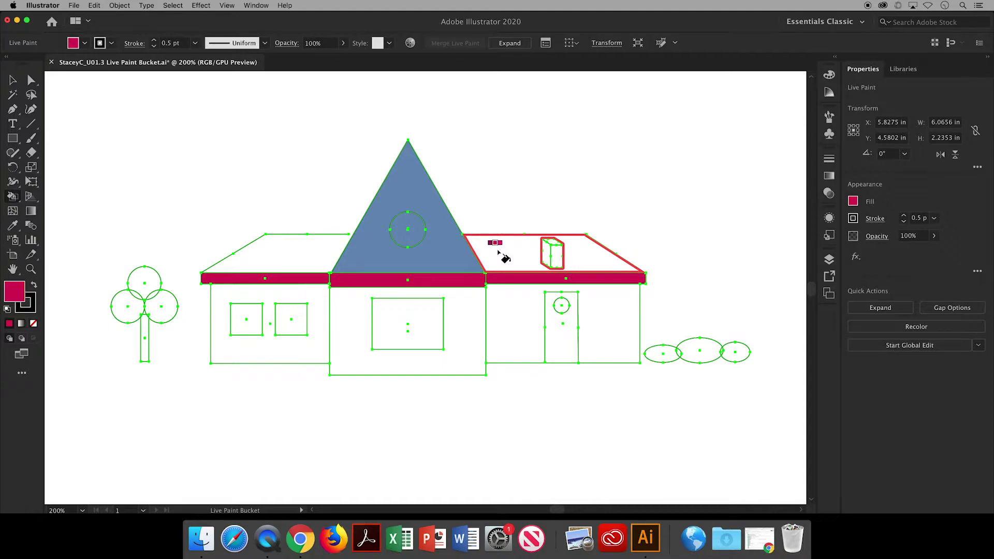
pyautogui.click(73, 45)
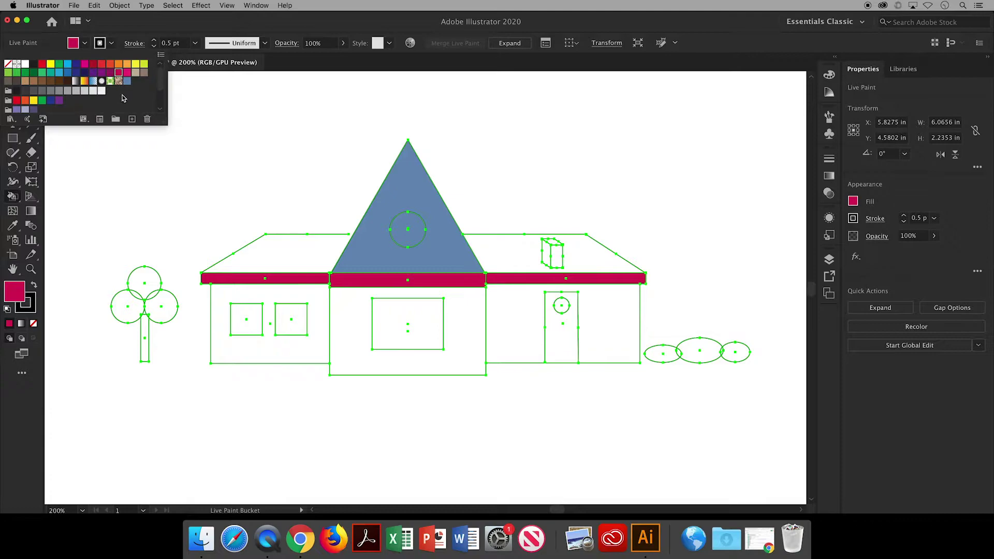
# Choose red and bucket-fill both windows in the house's left section
pyautogui.click(102, 65)
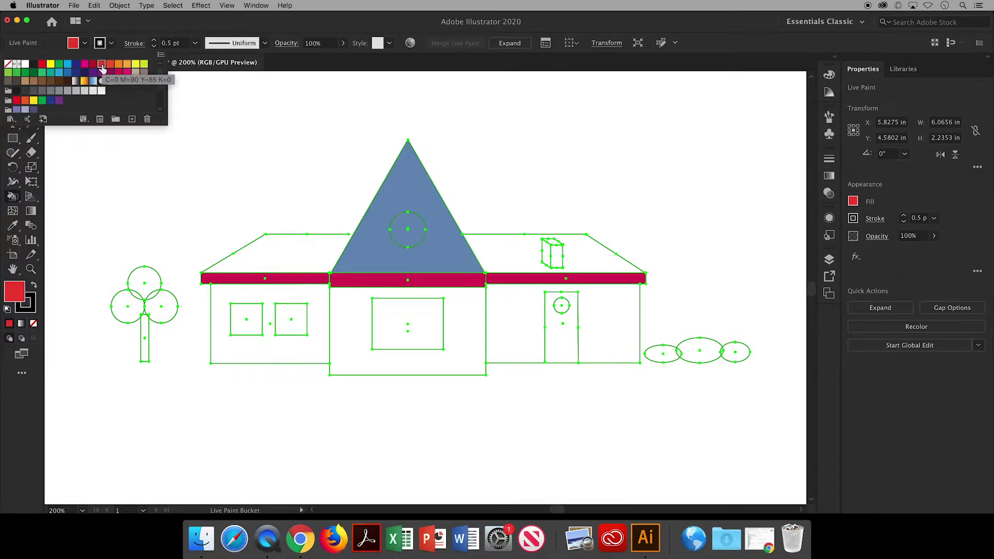
pyautogui.click(241, 331)
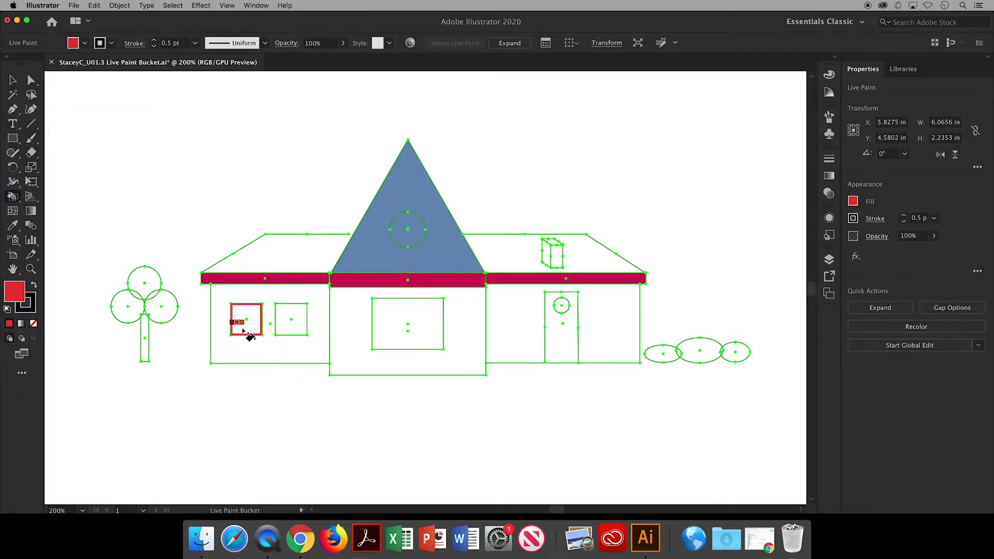
pyautogui.click(244, 326)
pyautogui.click(286, 328)
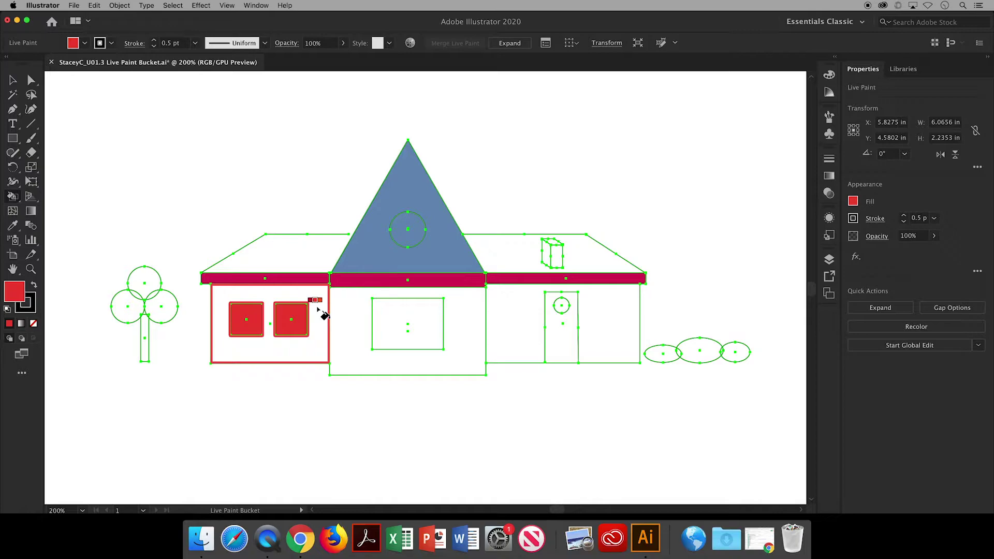
# Cycle the paint swatch from red through the oranges to yellow
pyautogui.press('Right')
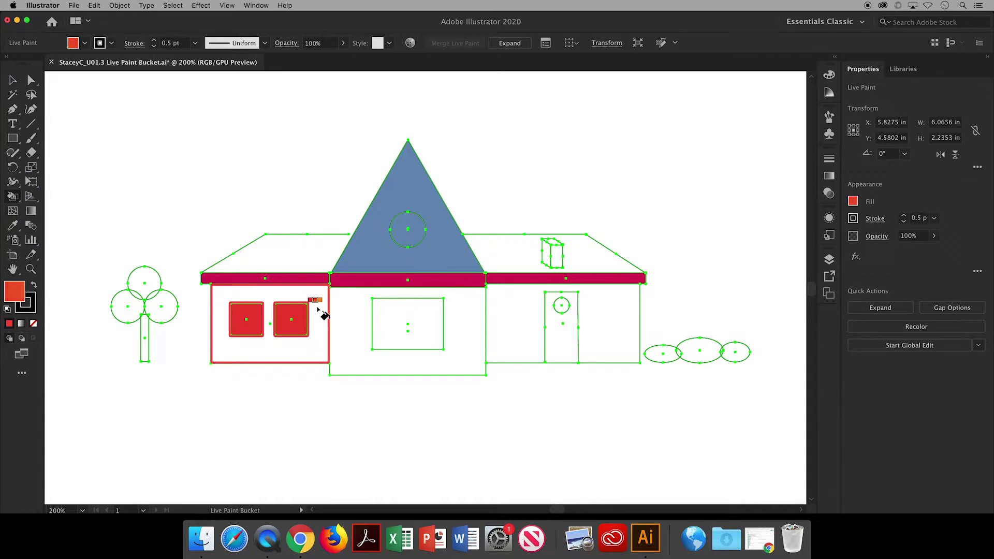
pyautogui.press('Right')
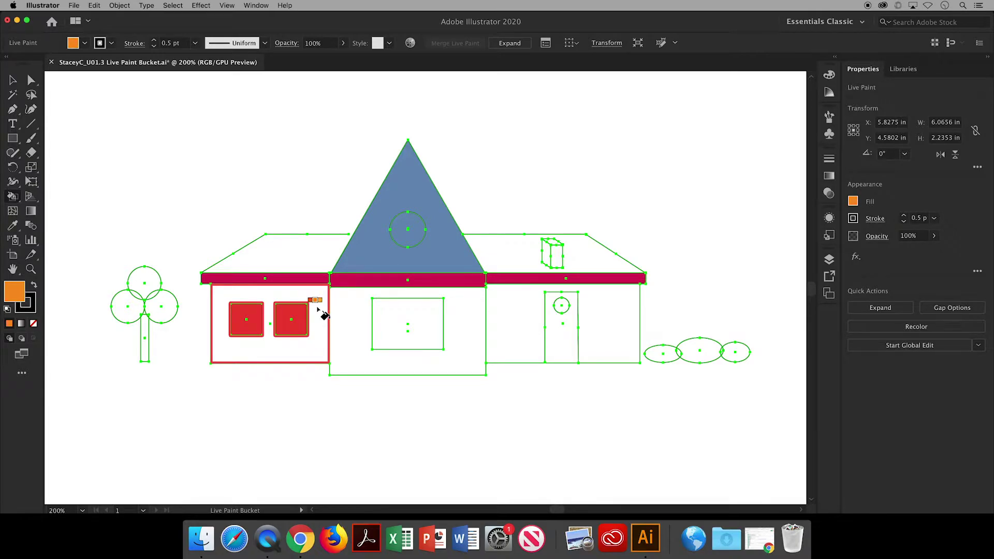
pyautogui.press('Right')
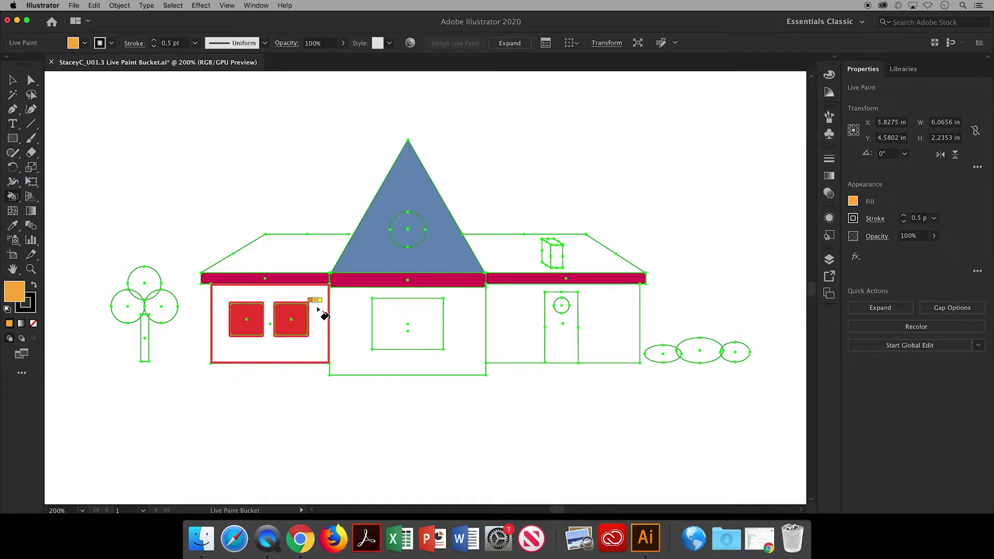
pyautogui.press('Right')
pyautogui.press('Right')
pyautogui.press('Right')
pyautogui.press('Right')
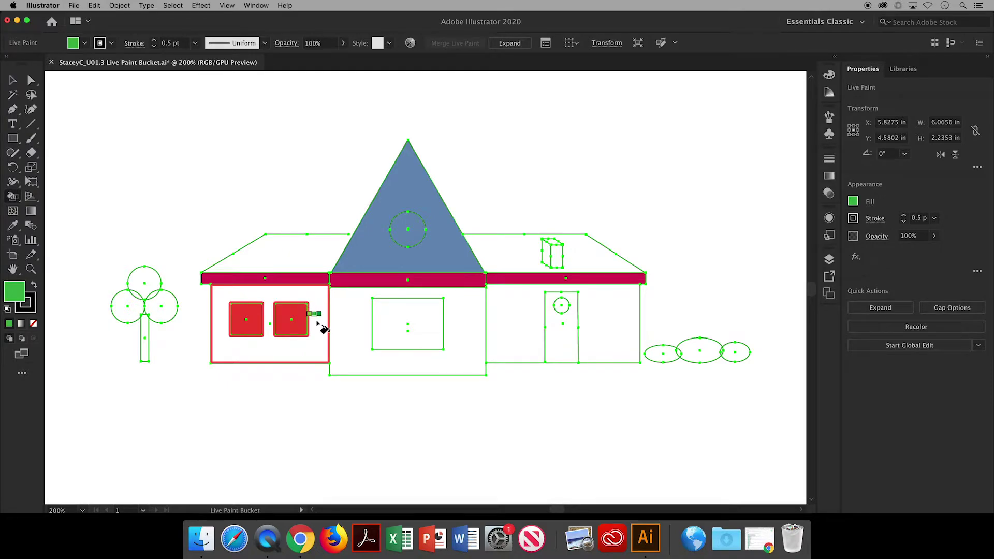
# Fill the left and right walls light green and the middle wall dark green
pyautogui.click(317, 323)
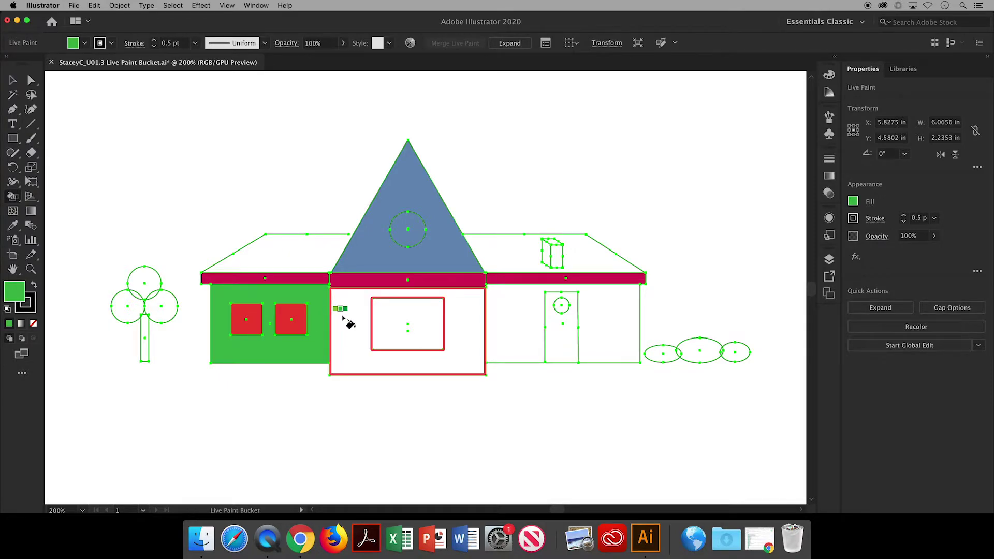
pyautogui.press('Right')
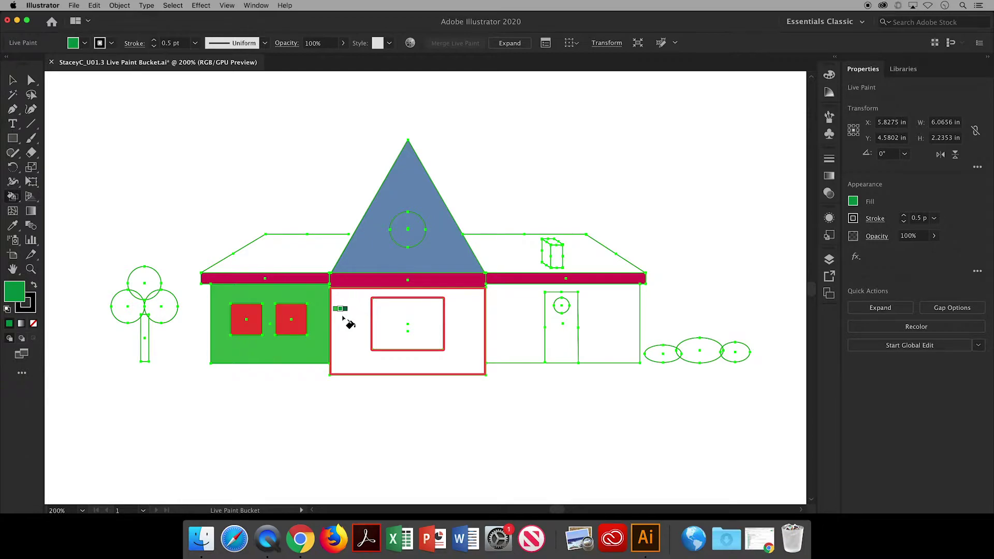
pyautogui.click(343, 318)
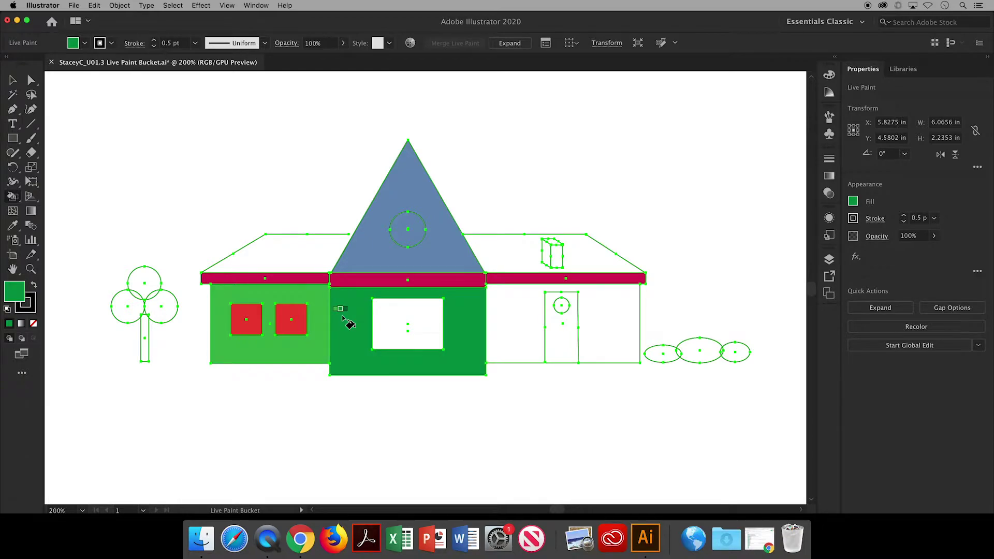
pyautogui.press('Left')
pyautogui.click(522, 324)
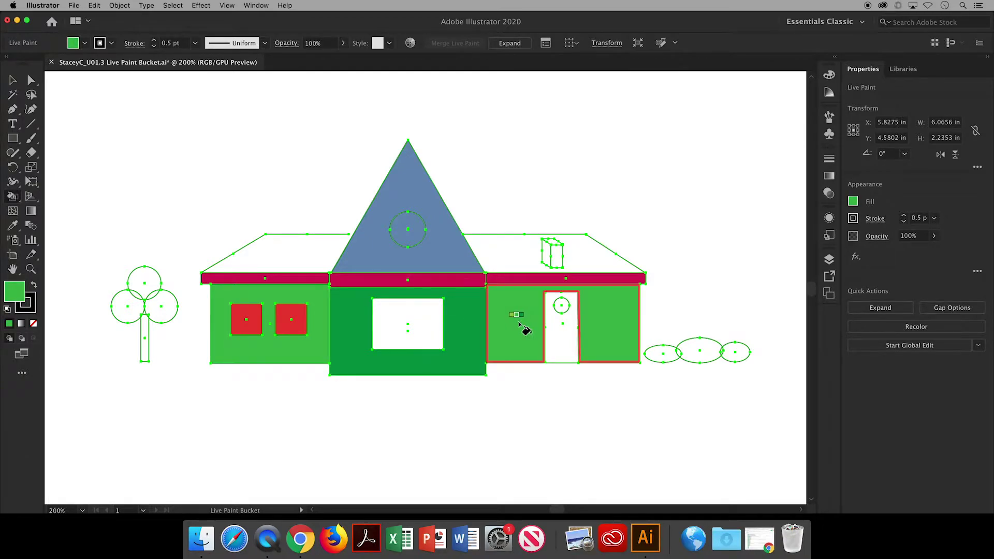
# Cycle to the yellow swatch and fill the gable triangle yellow
pyautogui.press('Right')
pyautogui.press('Right')
pyautogui.press('Right')
pyautogui.press('Right')
pyautogui.press('Right')
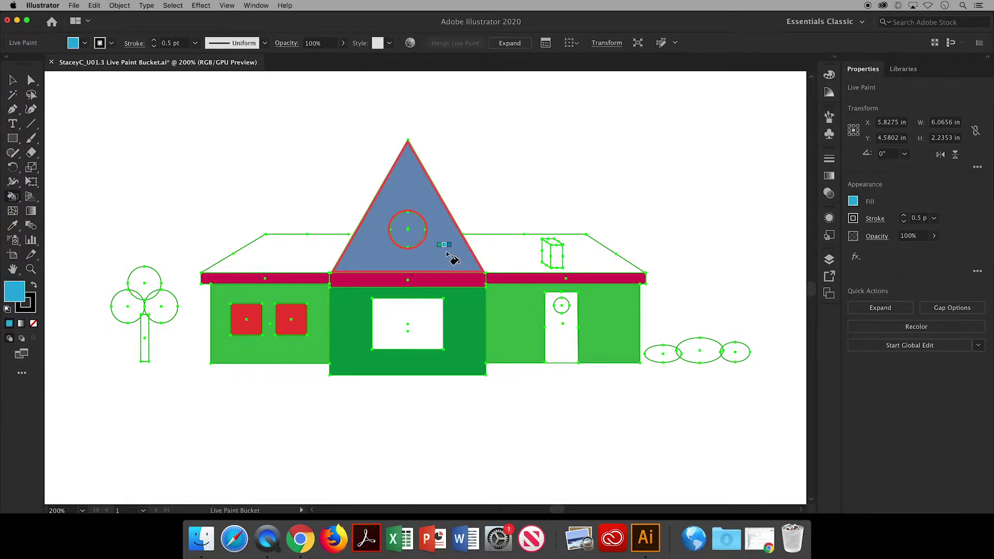
pyautogui.press('Right')
pyautogui.press('Right')
pyautogui.press('Right')
pyautogui.press('Right')
pyautogui.press('Right')
pyautogui.press('Right')
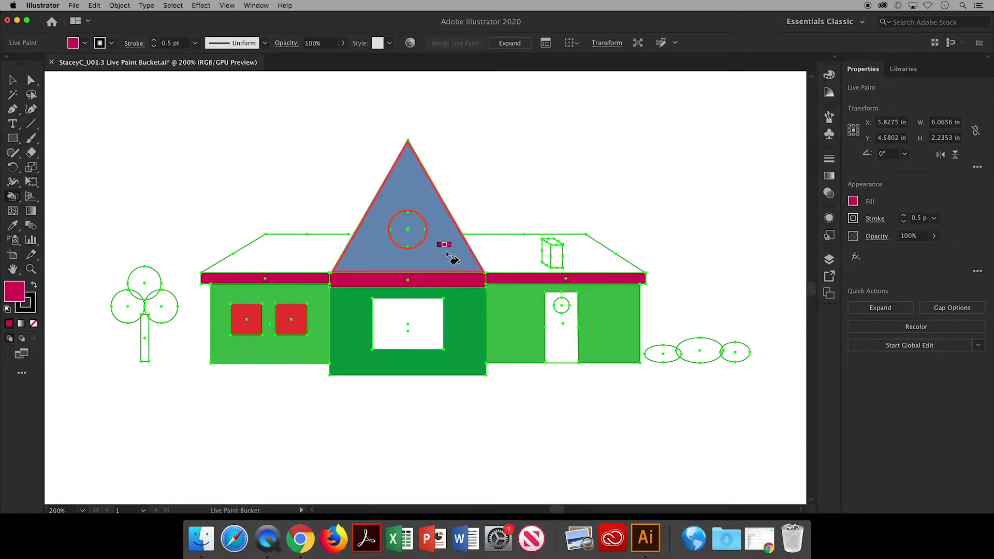
pyautogui.press('Right')
pyautogui.press('Right')
pyautogui.press('Right')
pyautogui.press('Right')
pyautogui.press('Right')
pyautogui.press('Right')
pyautogui.press('Right')
pyautogui.press('Right')
pyautogui.press('Right')
pyautogui.press('Right')
pyautogui.press('Right')
pyautogui.click(448, 253)
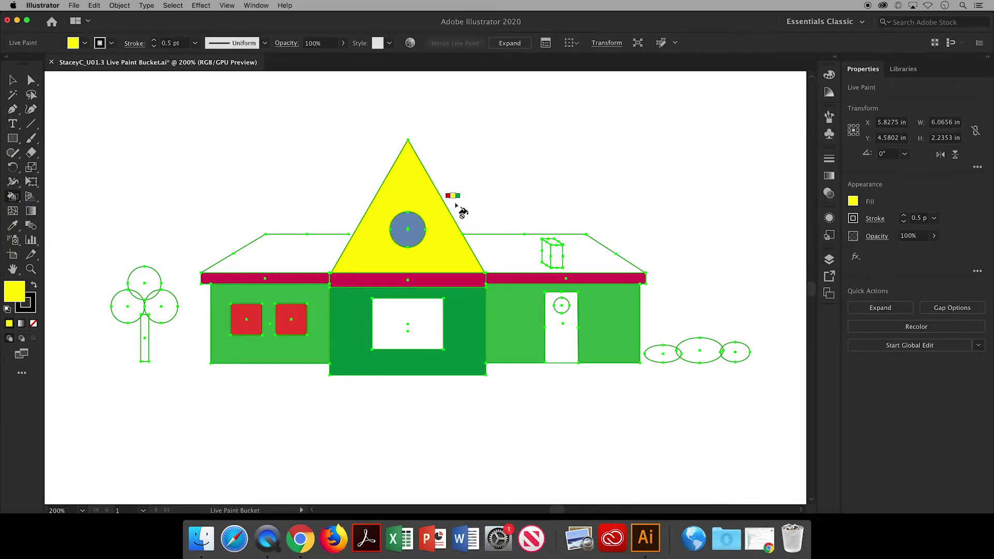
# Enable Paint Fills and Paint Strokes in the Live Paint Bucket Options
pyautogui.press('Return')
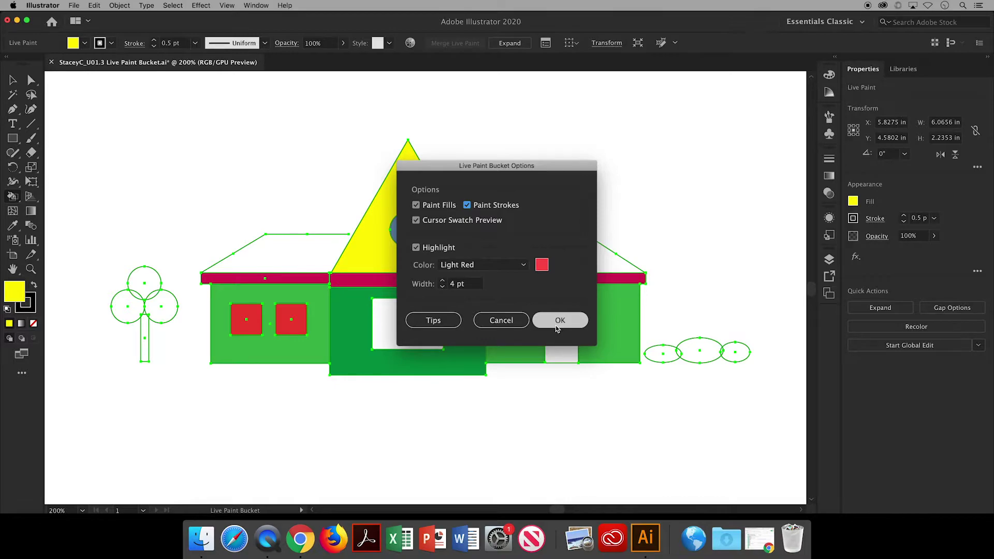
pyautogui.click(559, 320)
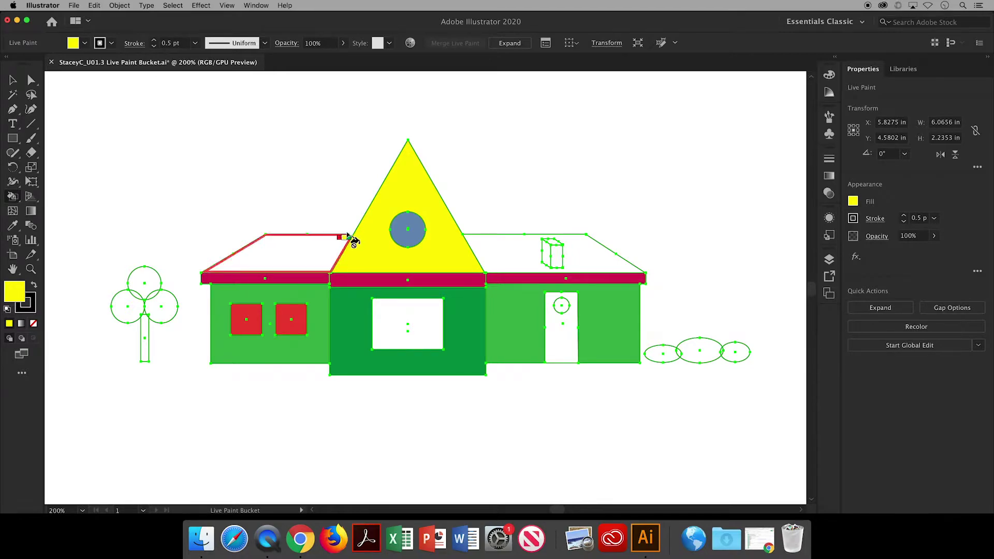
# Set the stroke to crimson and paint the left roof edge with it
pyautogui.click(112, 44)
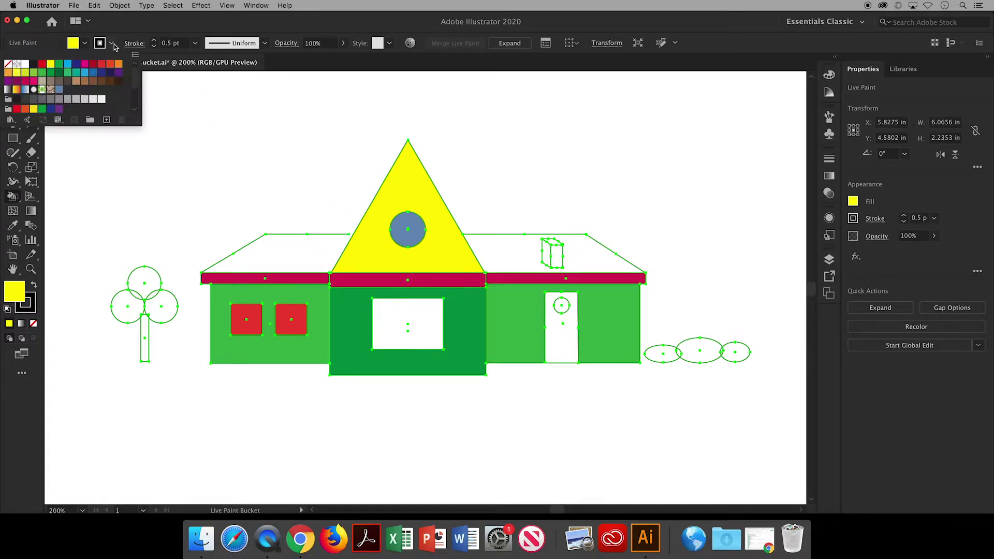
pyautogui.click(93, 66)
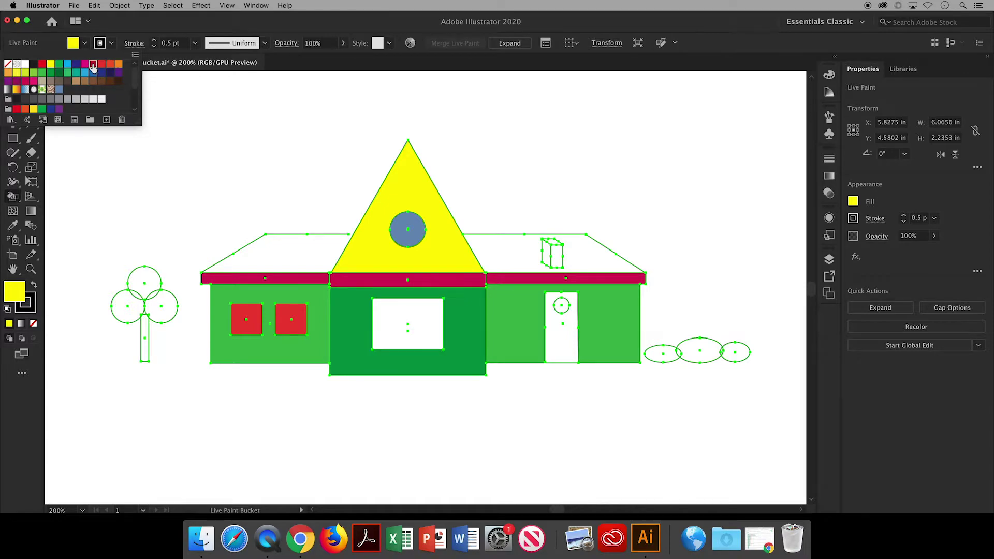
pyautogui.click(258, 228)
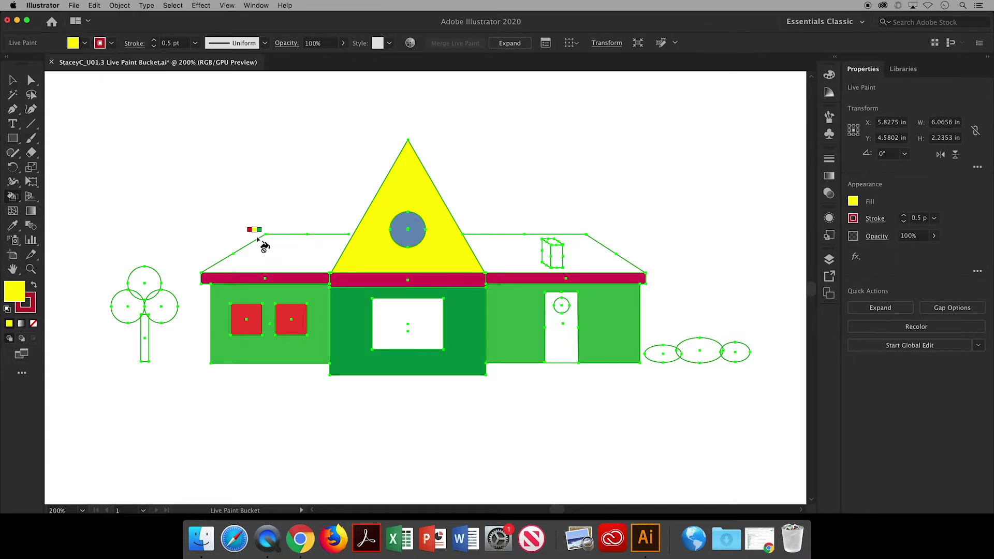
pyautogui.click(257, 236)
pyautogui.click(13, 80)
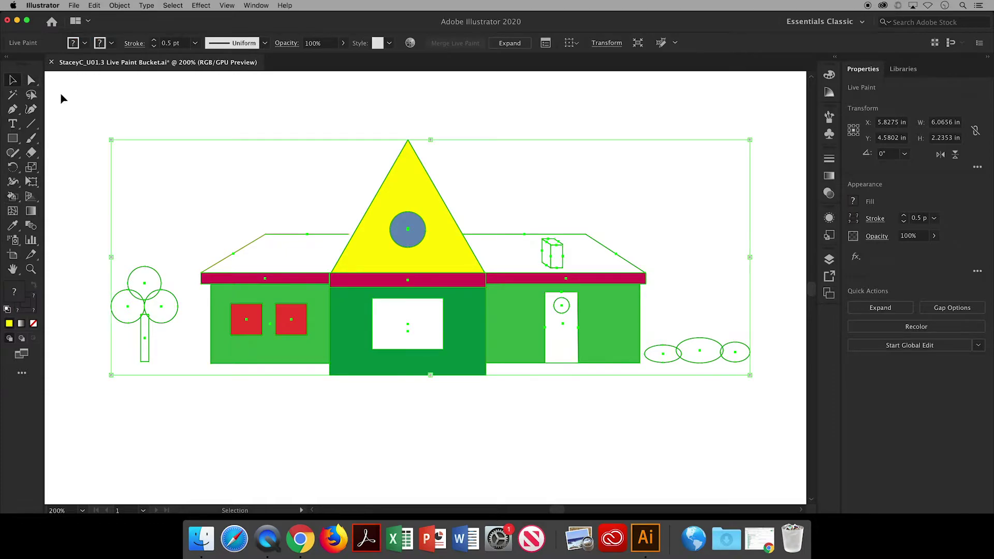
# Undo the crimson roof-edge stroke via Edit > Undo, then redo it, clearing the selection
pyautogui.click(91, 119)
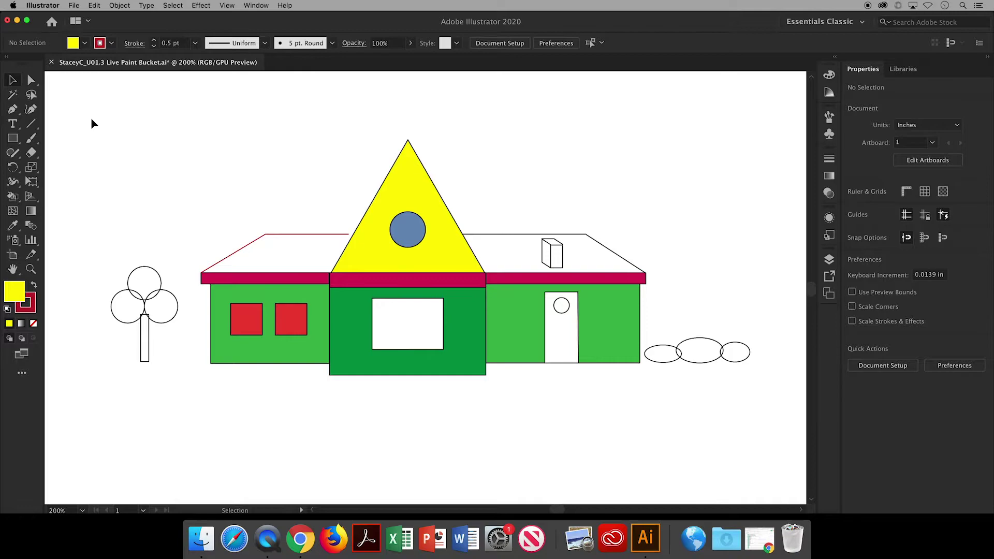
pyautogui.press('super+z')
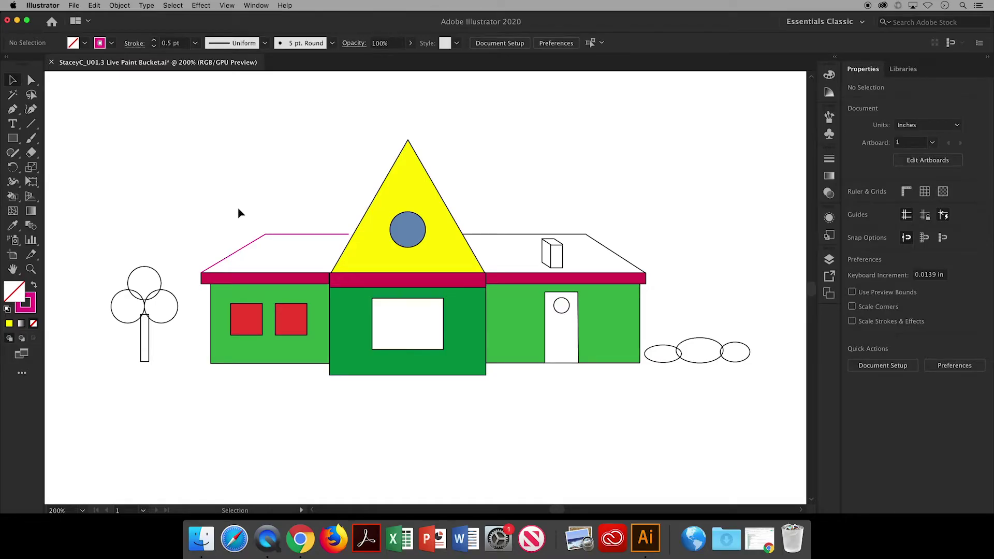
pyautogui.click(95, 6)
pyautogui.click(100, 19)
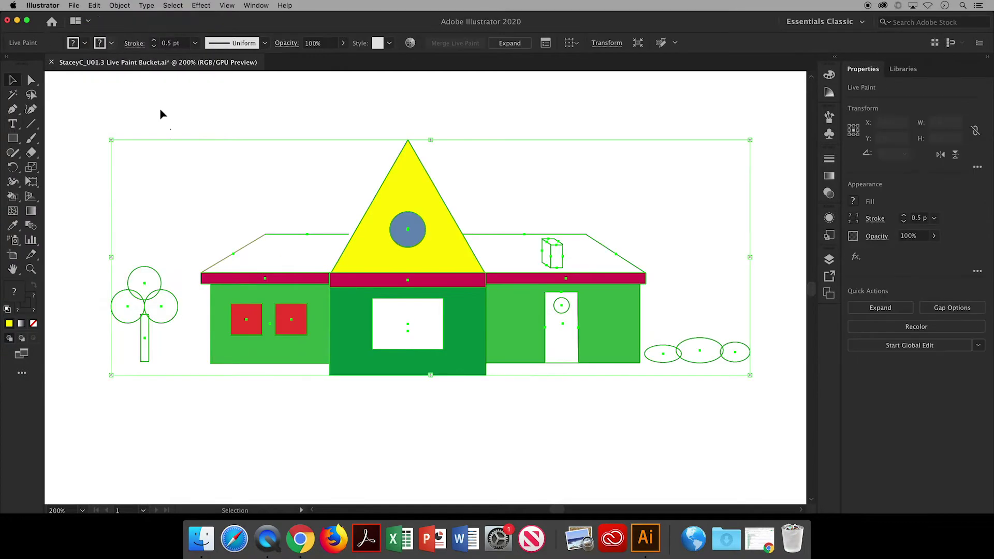
pyautogui.click(185, 113)
pyautogui.click(100, 7)
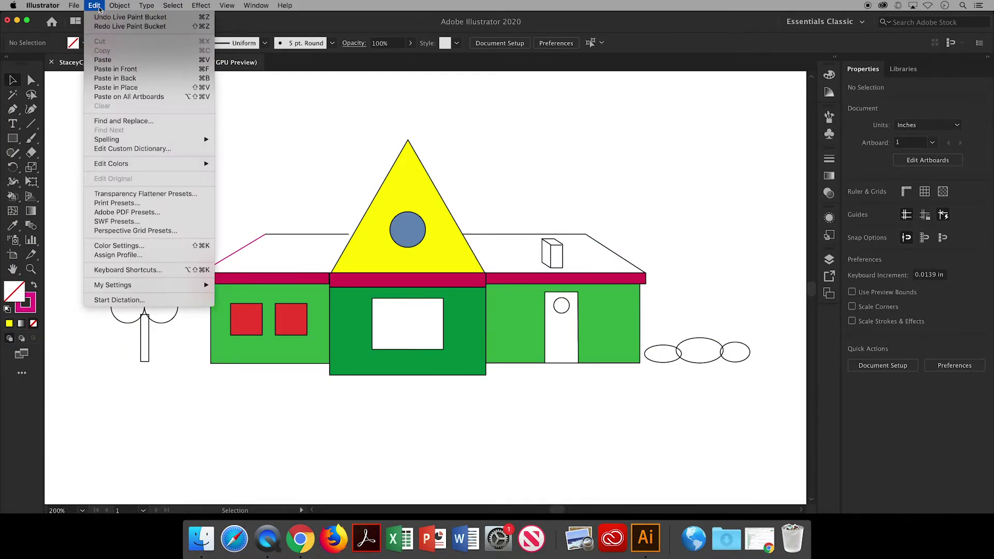
pyautogui.click(105, 26)
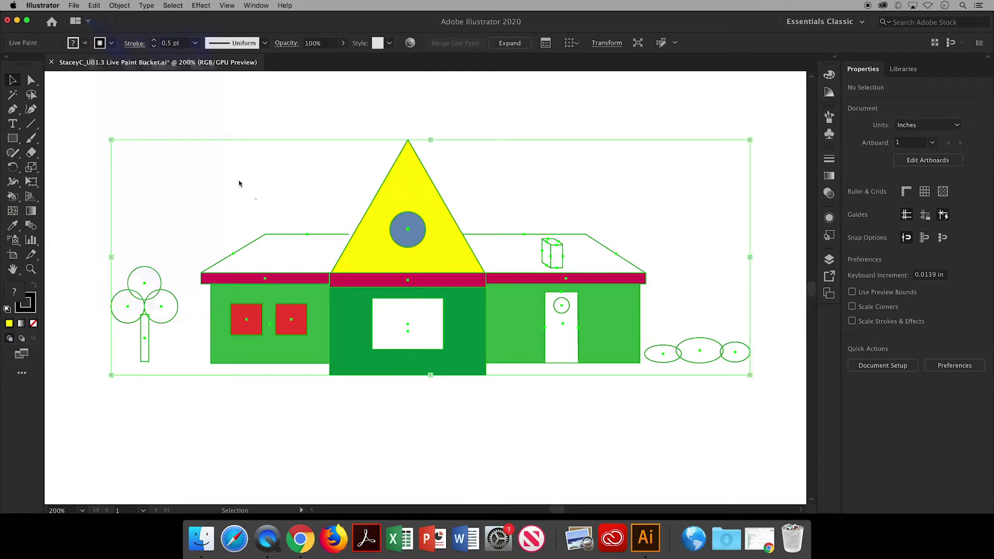
pyautogui.click(230, 120)
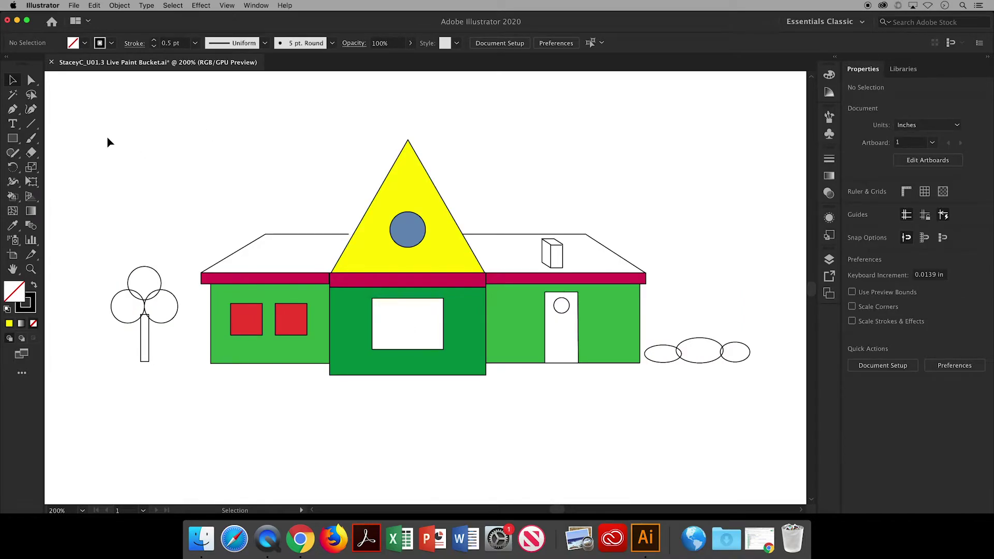
# Select the whole house Live Paint group with the Selection tool after briefly trying the Shaper tool
pyautogui.click(343, 240)
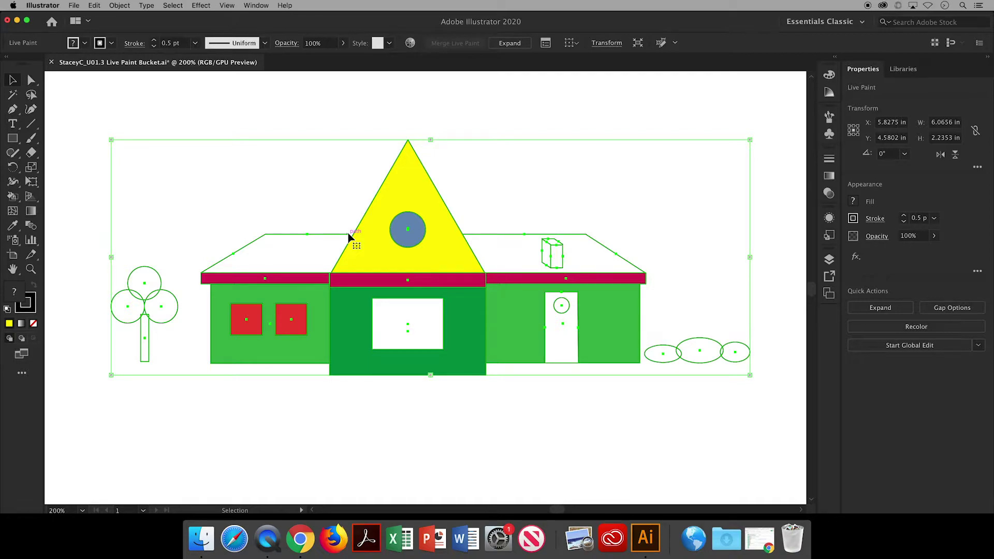
pyautogui.press('super+shift+a')
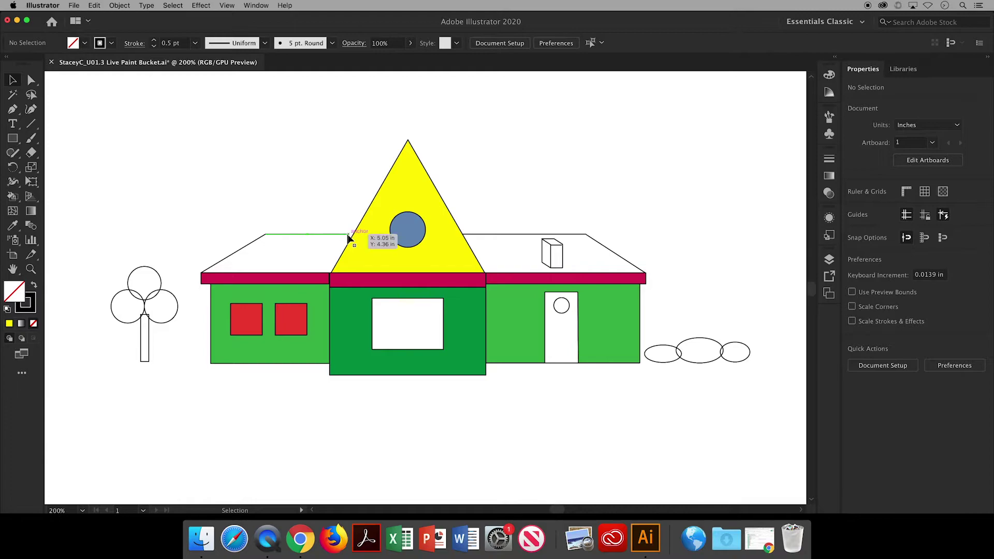
pyautogui.click(343, 238)
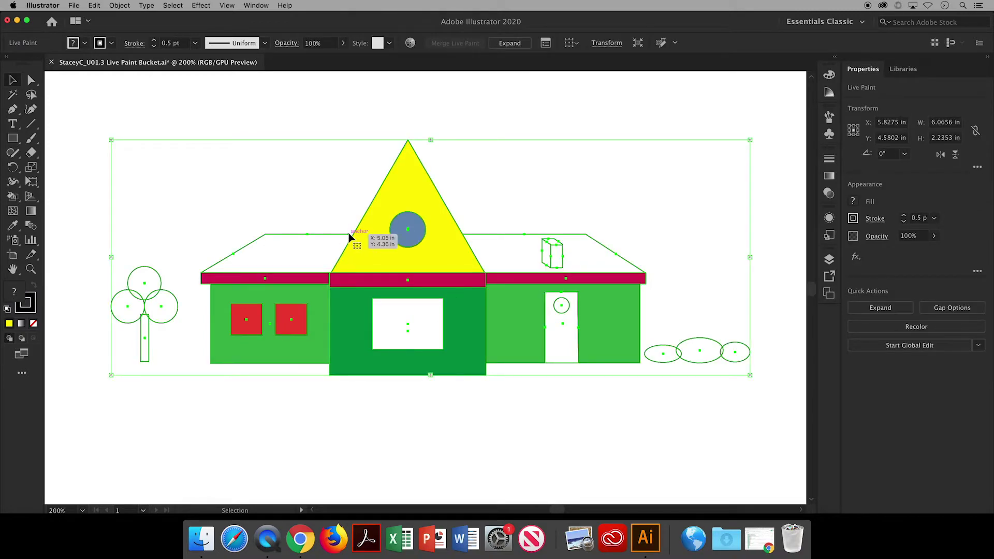
pyautogui.click(13, 154)
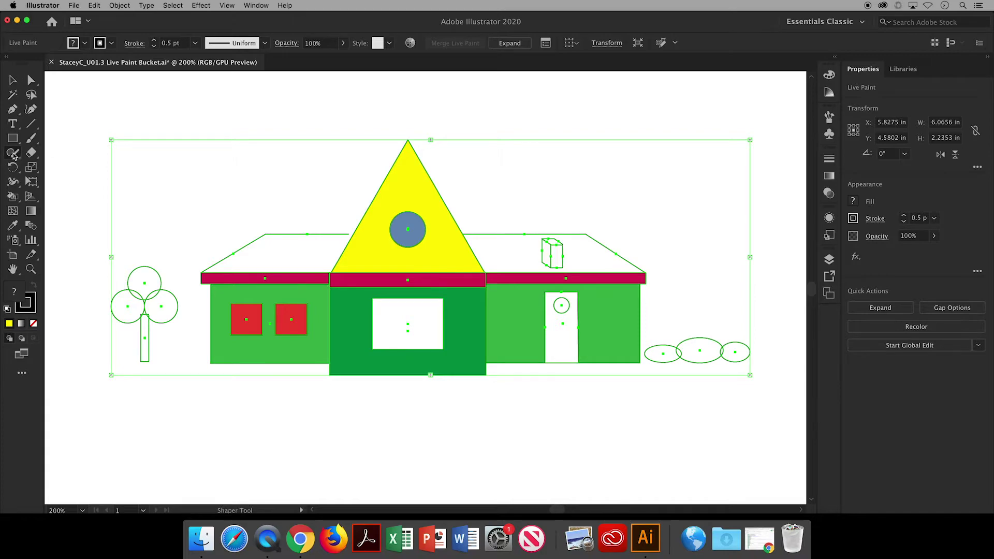
pyautogui.click(350, 235)
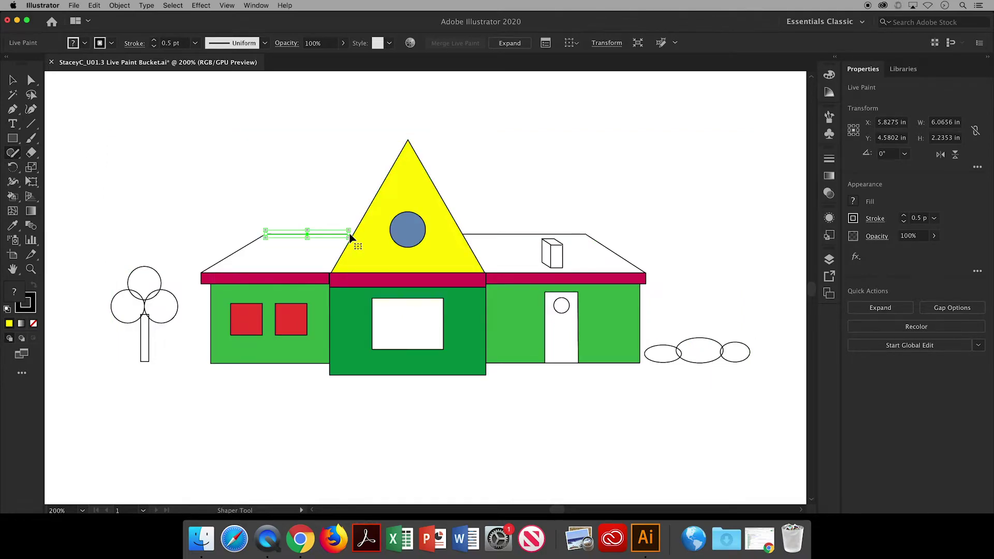
pyautogui.click(12, 81)
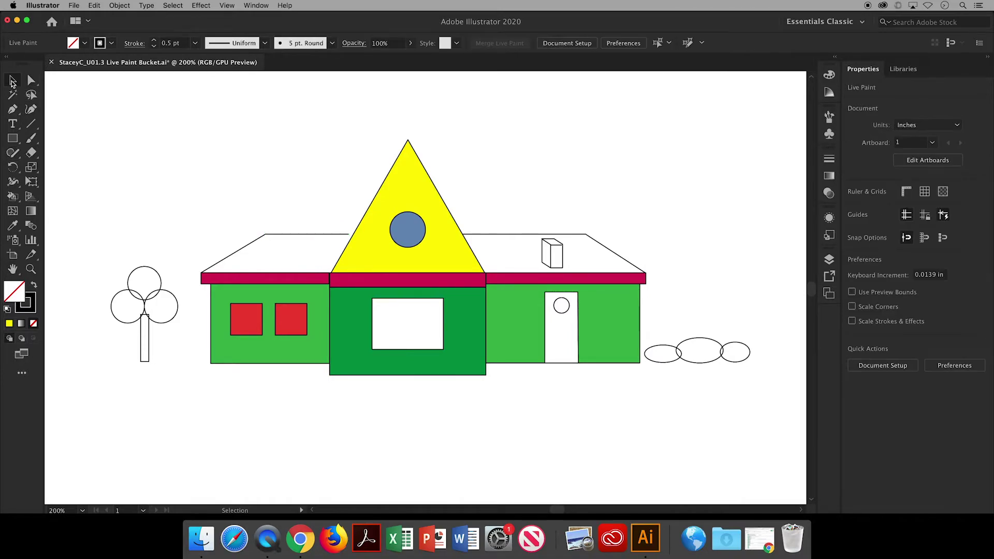
pyautogui.click(236, 253)
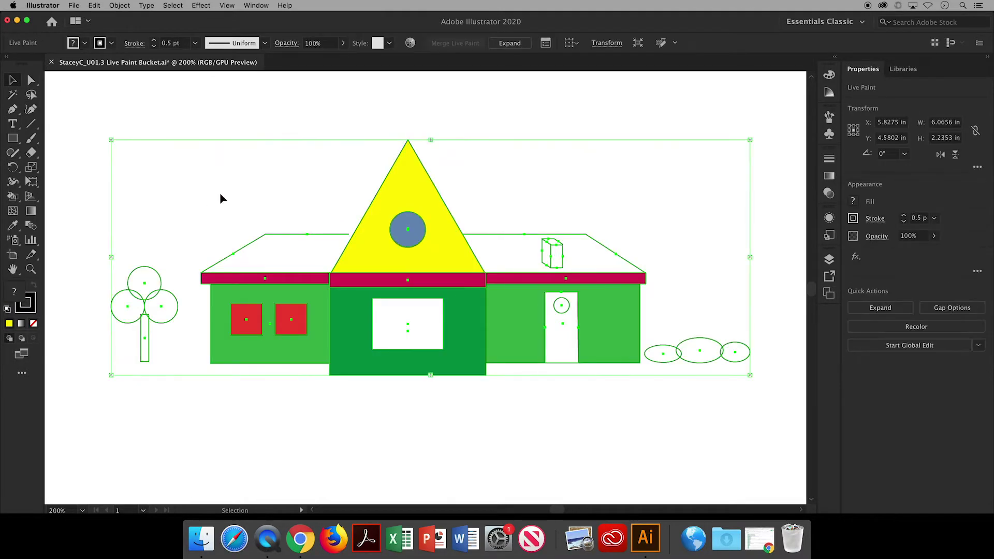
# Set Live Paint Gap Options to Medium Gaps and close the detected gaps with paths
pyautogui.click(119, 6)
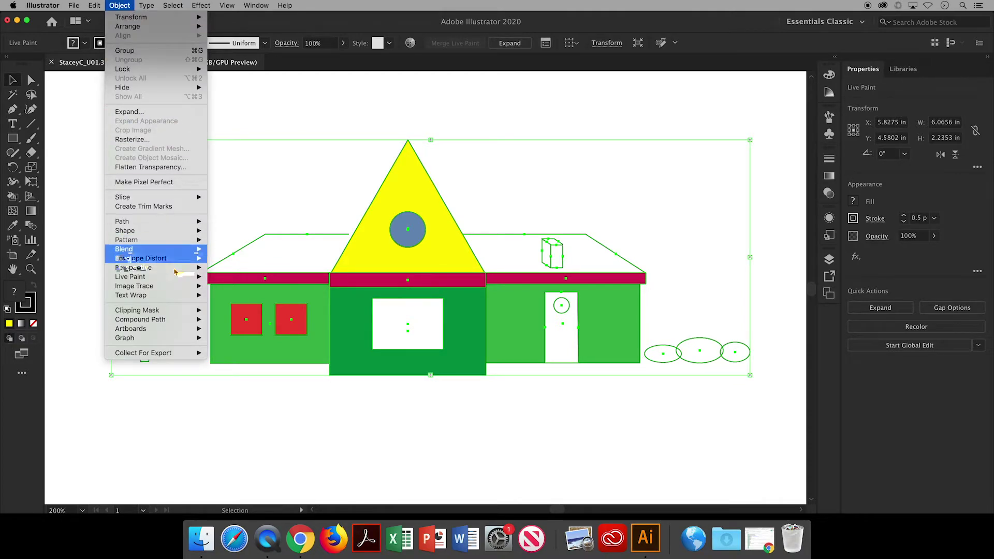
pyautogui.moveTo(176, 280)
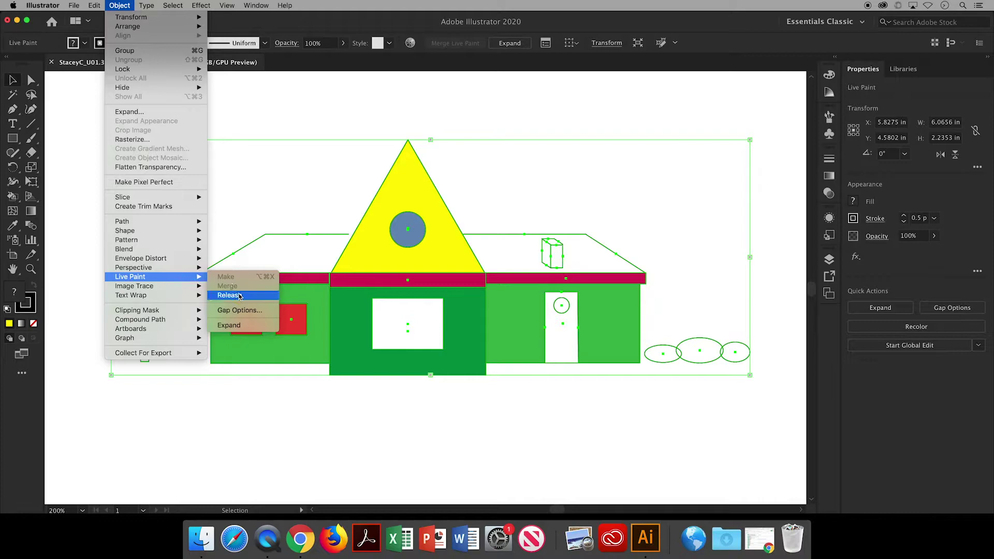
pyautogui.click(244, 314)
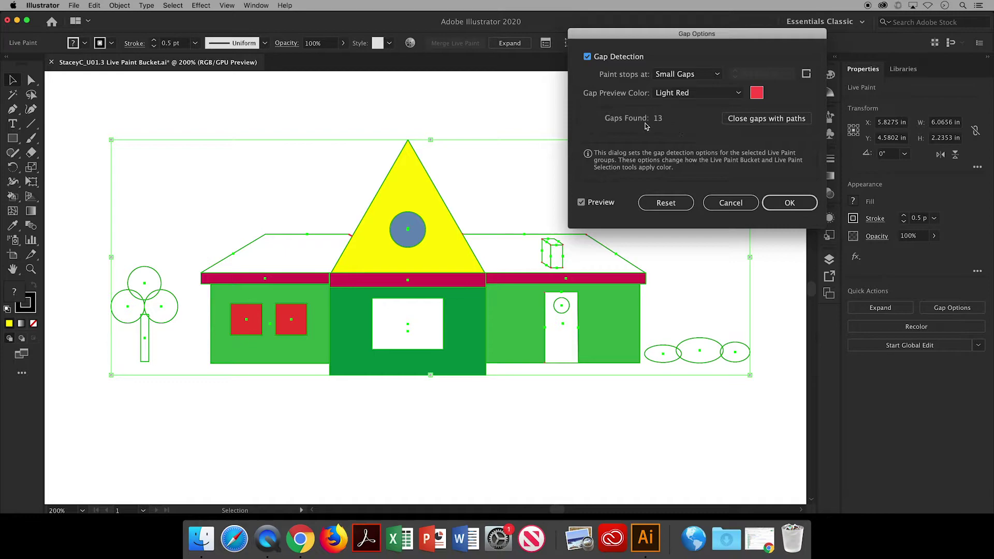
pyautogui.click(718, 75)
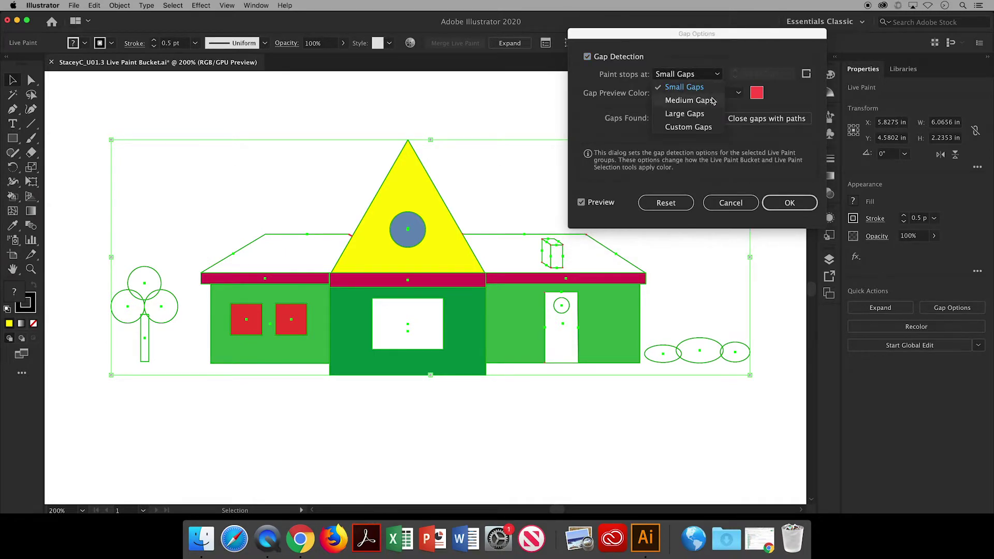
pyautogui.click(689, 100)
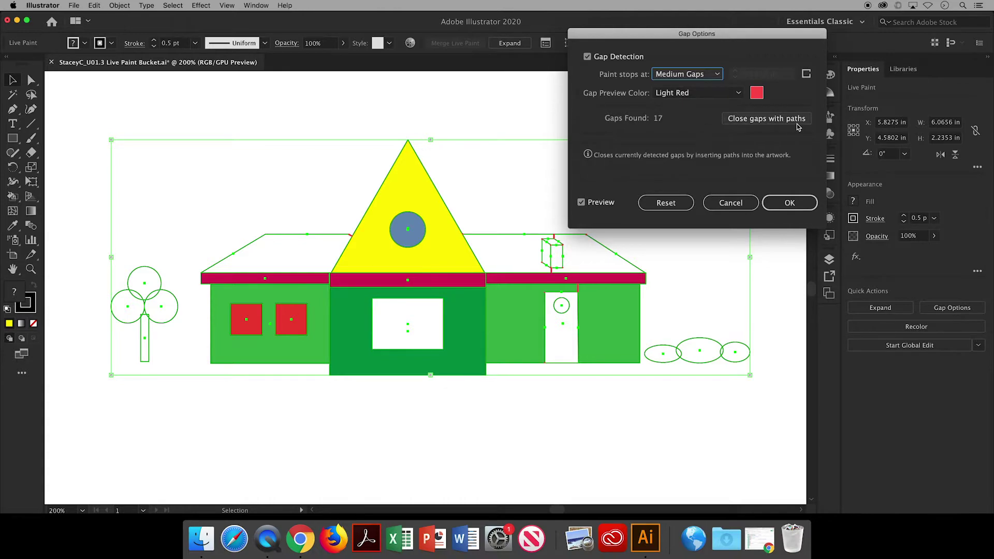
pyautogui.click(766, 121)
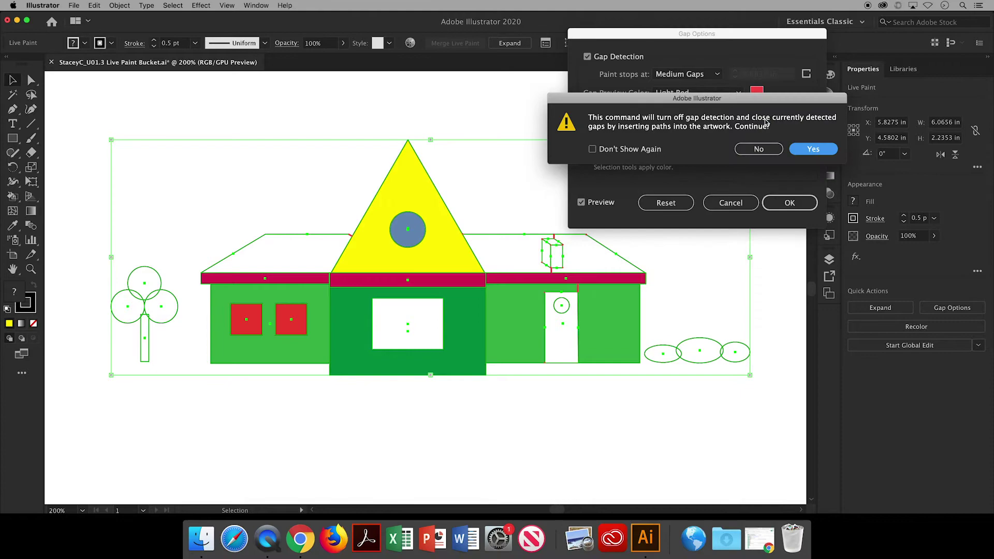
pyautogui.click(801, 150)
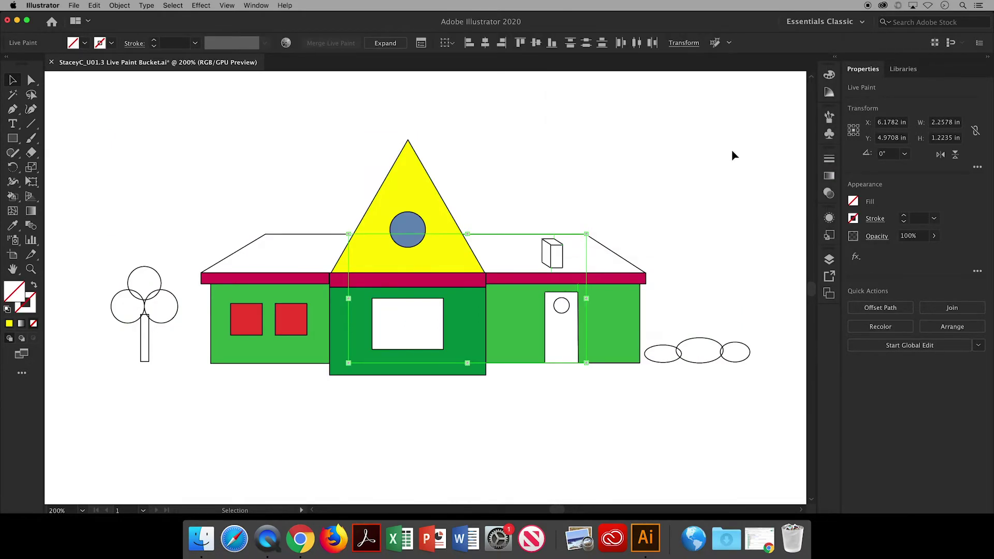
# Fill the left roof face blue with the Live Paint Bucket, then return to the Selection tool
pyautogui.click(699, 148)
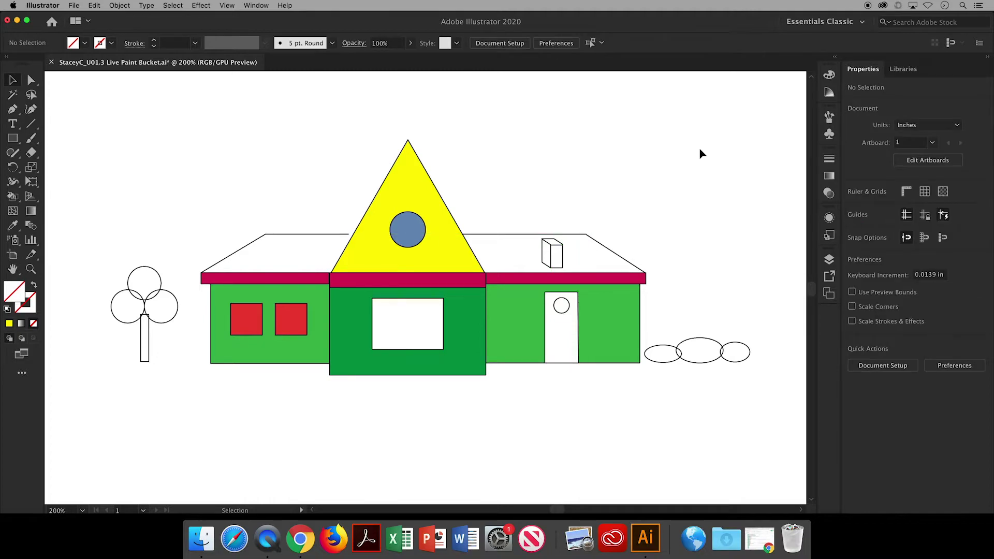
pyautogui.click(13, 198)
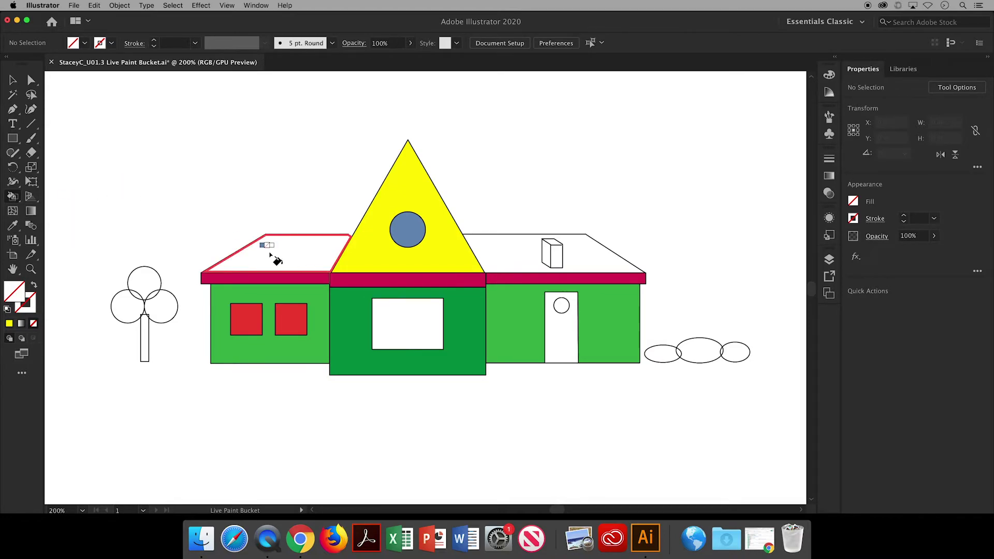
pyautogui.press('Left')
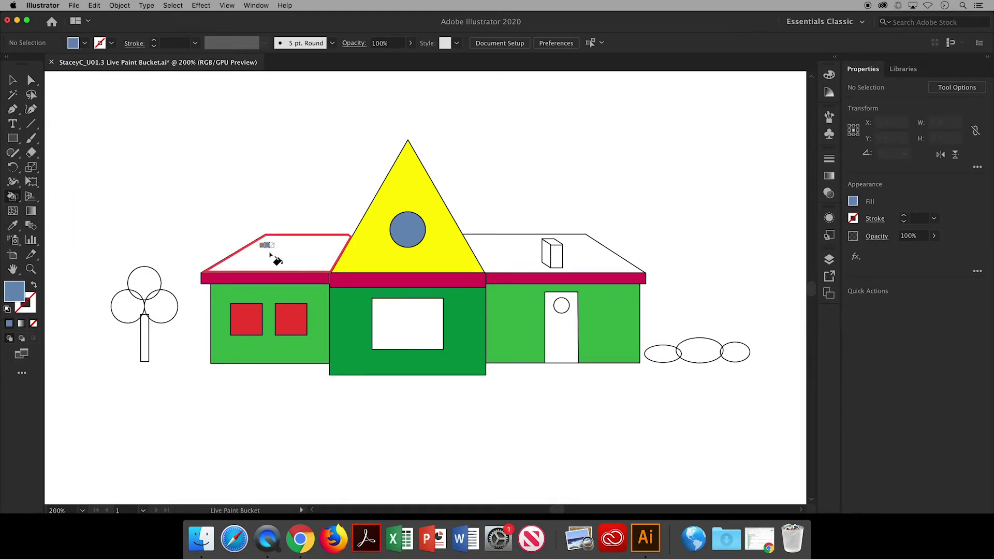
pyautogui.click(269, 256)
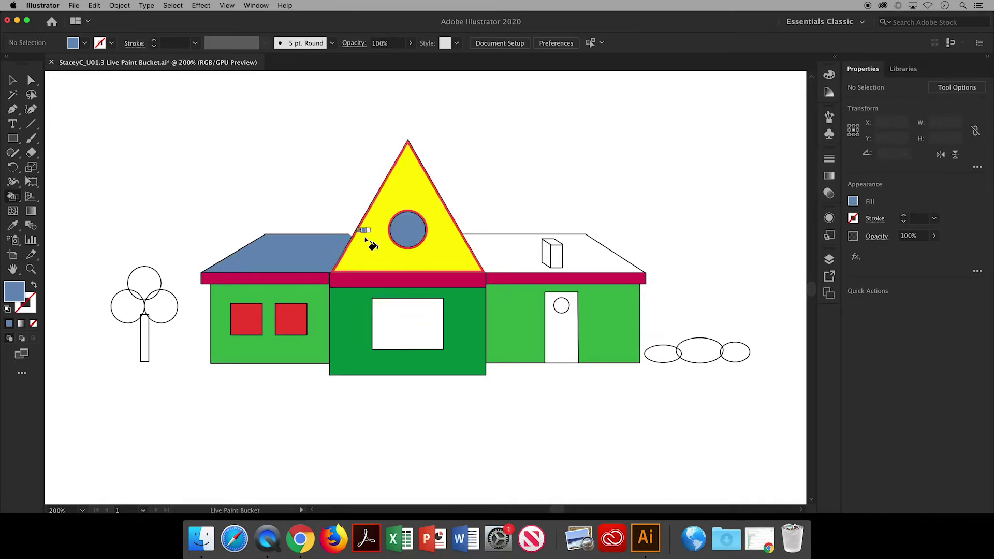
pyautogui.click(12, 80)
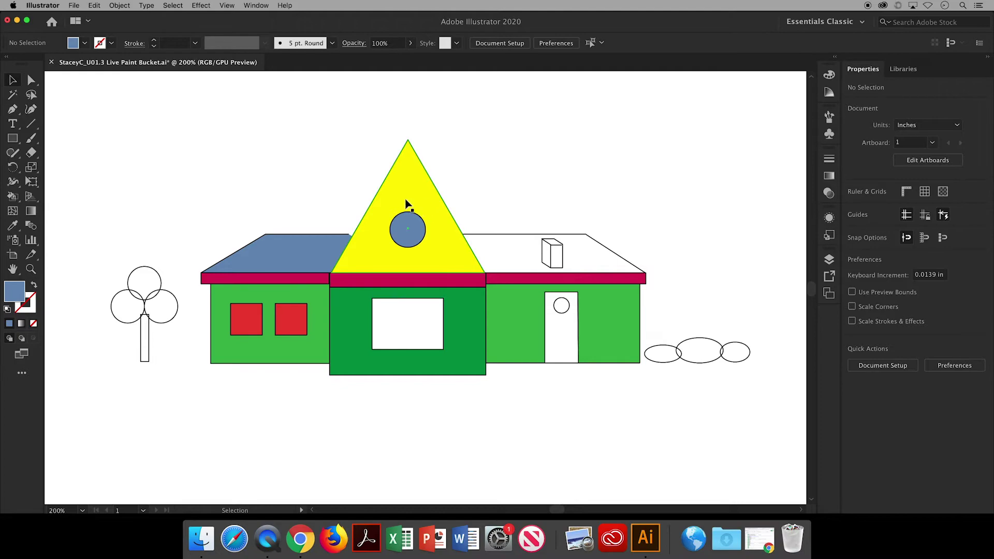
pyautogui.click(94, 6)
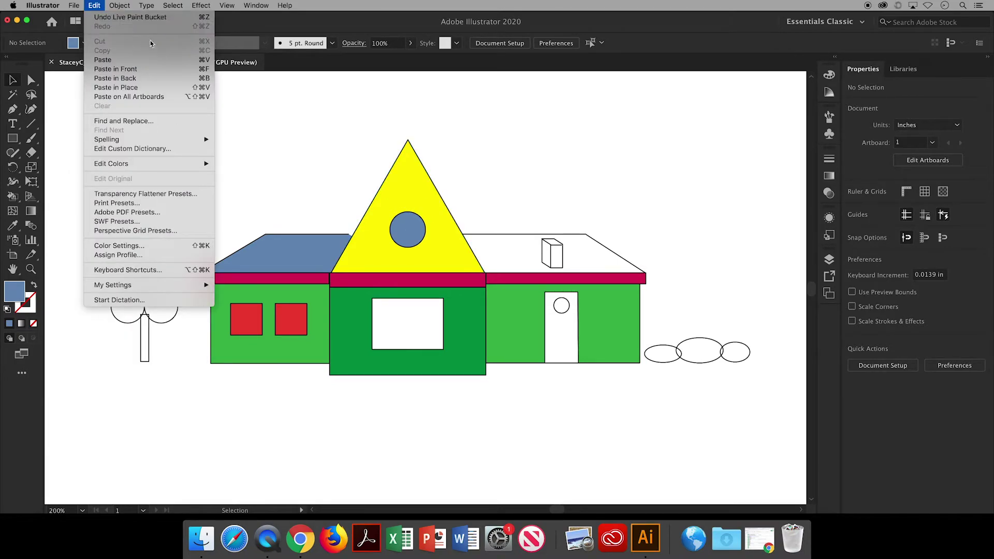
pyautogui.click(253, 6)
pyautogui.click(252, 5)
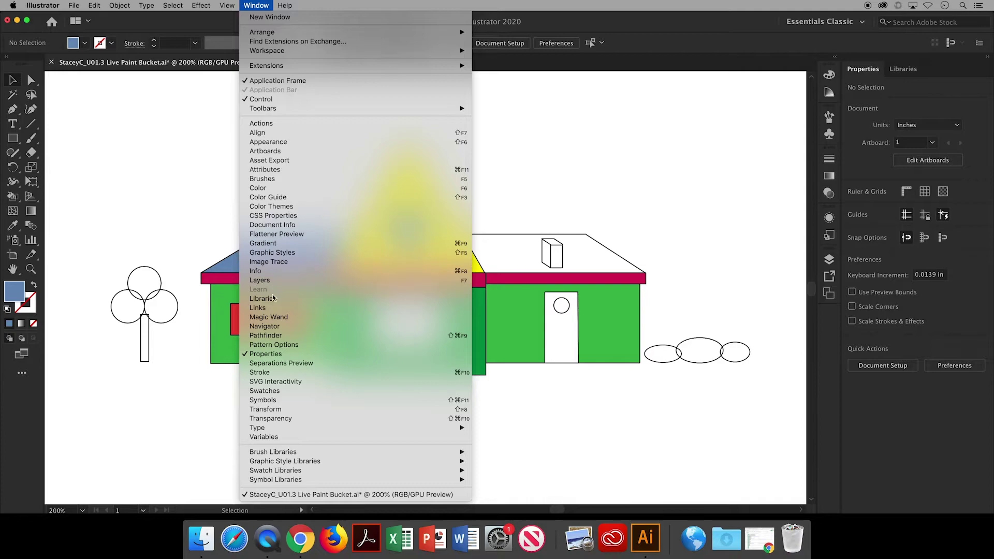
pyautogui.click(184, 183)
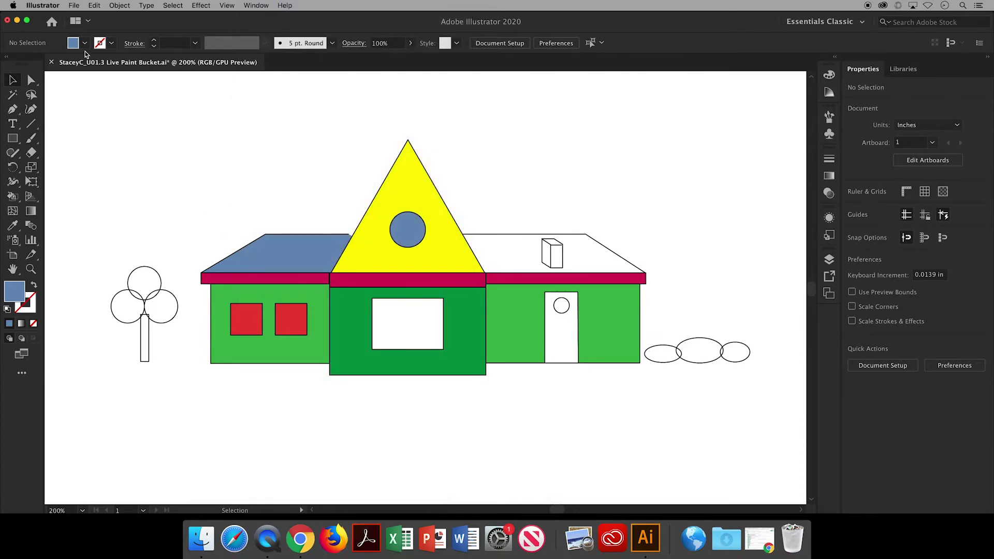
pyautogui.click(84, 45)
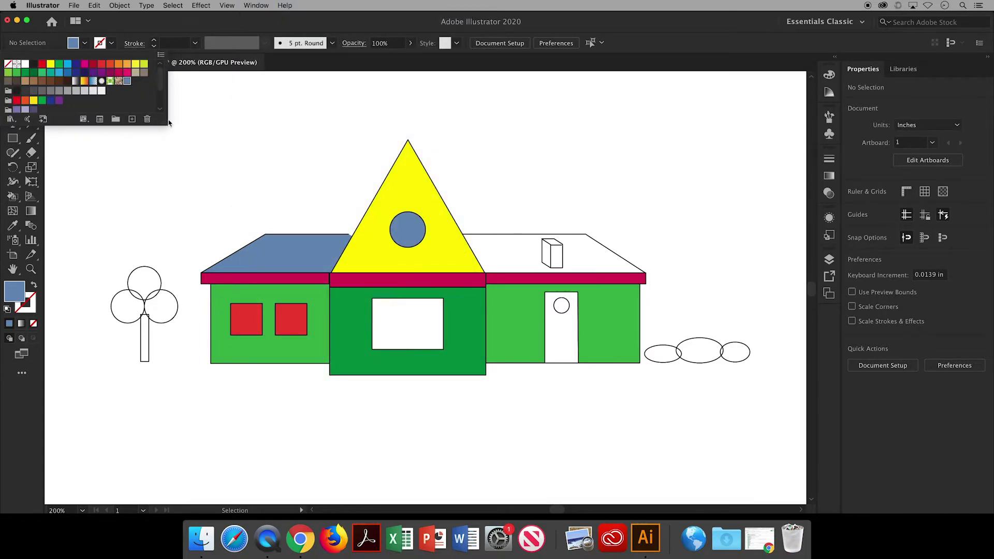
pyautogui.moveTo(167, 125); pyautogui.dragTo(177, 176)
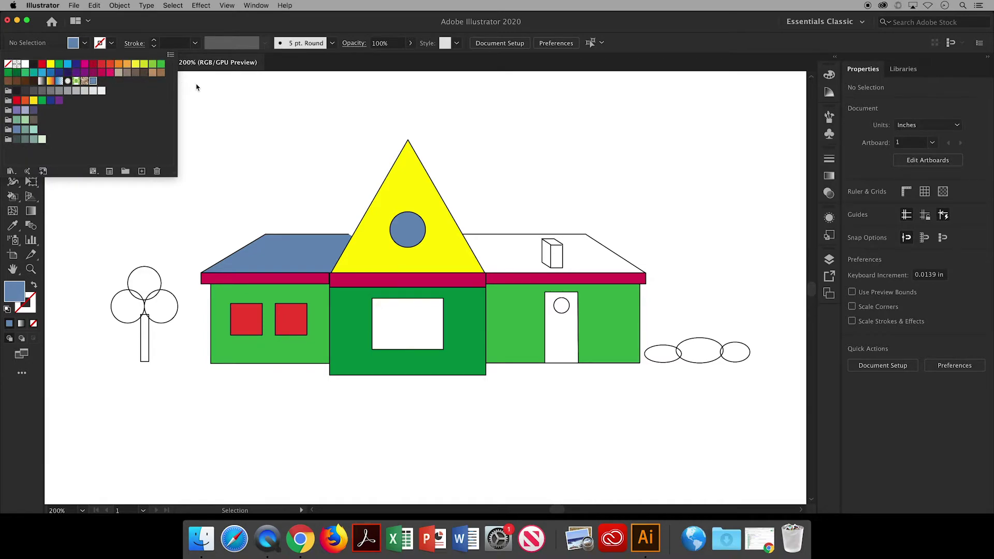
pyautogui.click(196, 87)
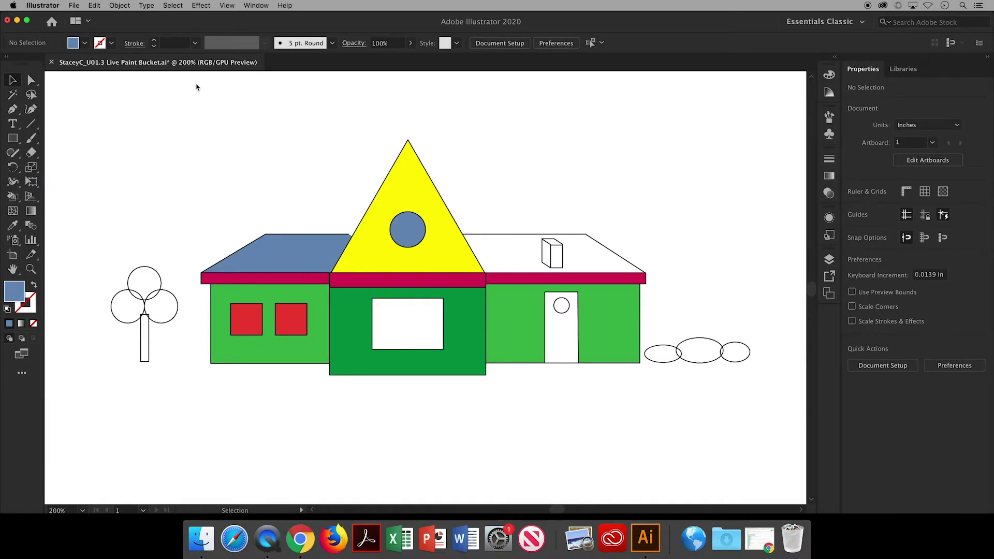
pyautogui.click(15, 197)
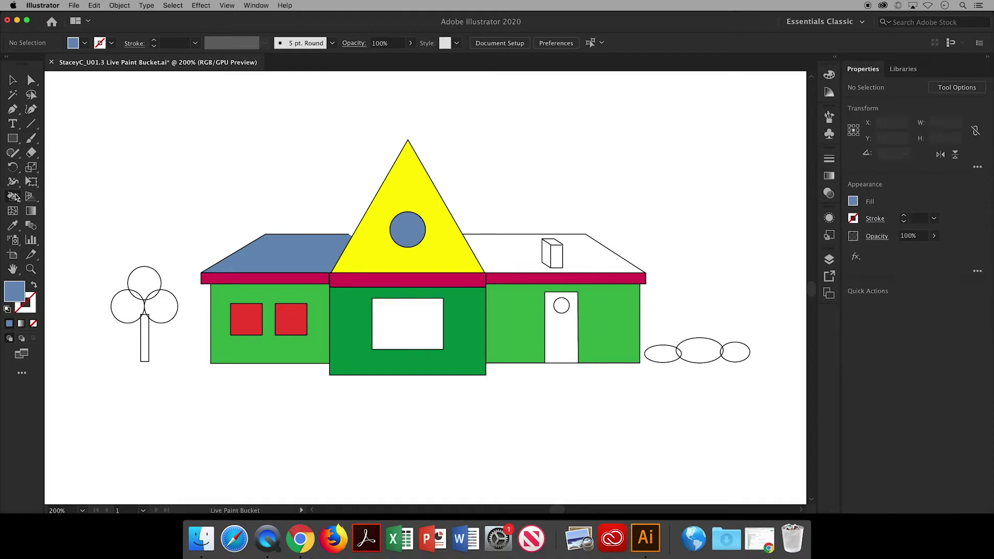
# Fill the gable triangle grey-green and both right roof sections blue
pyautogui.click(86, 44)
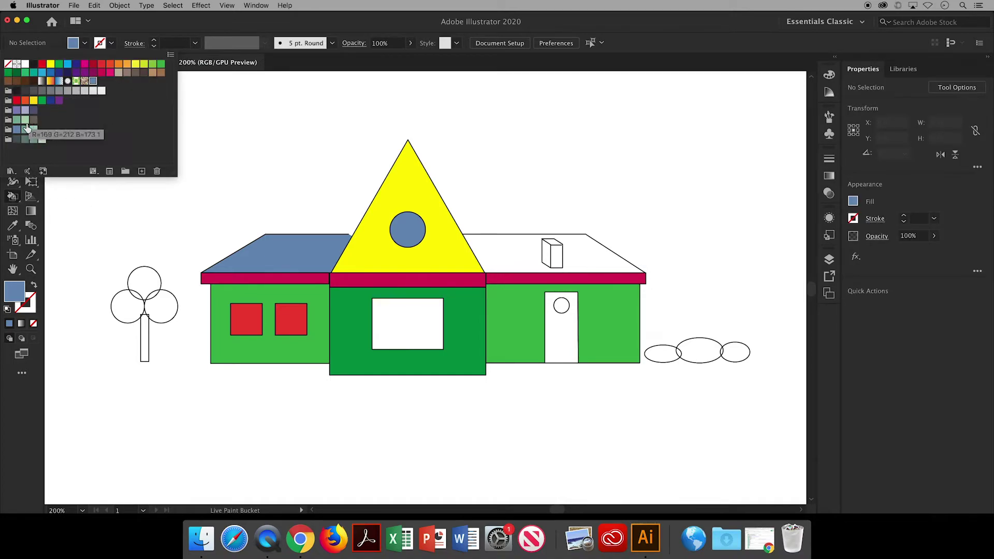
pyautogui.click(26, 128)
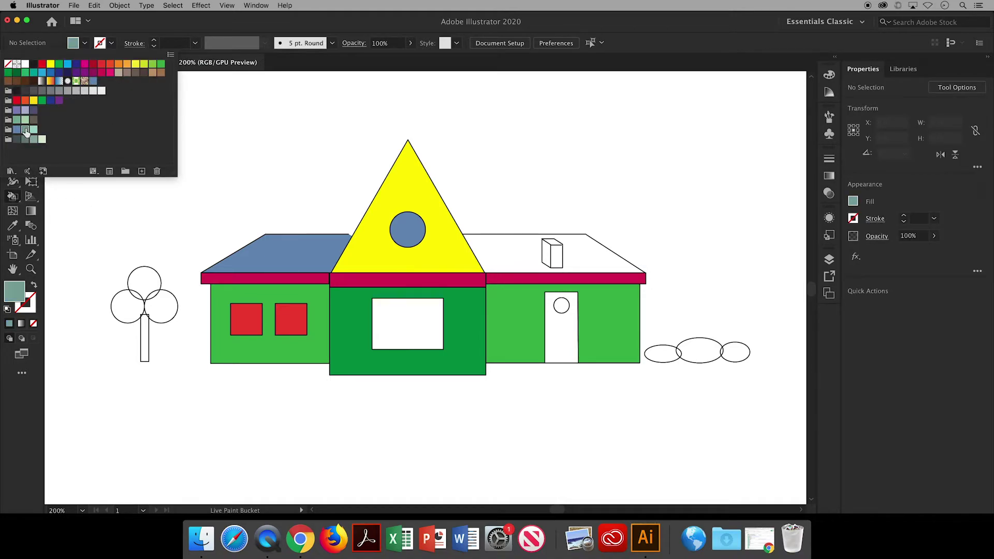
pyautogui.click(388, 206)
pyautogui.click(390, 200)
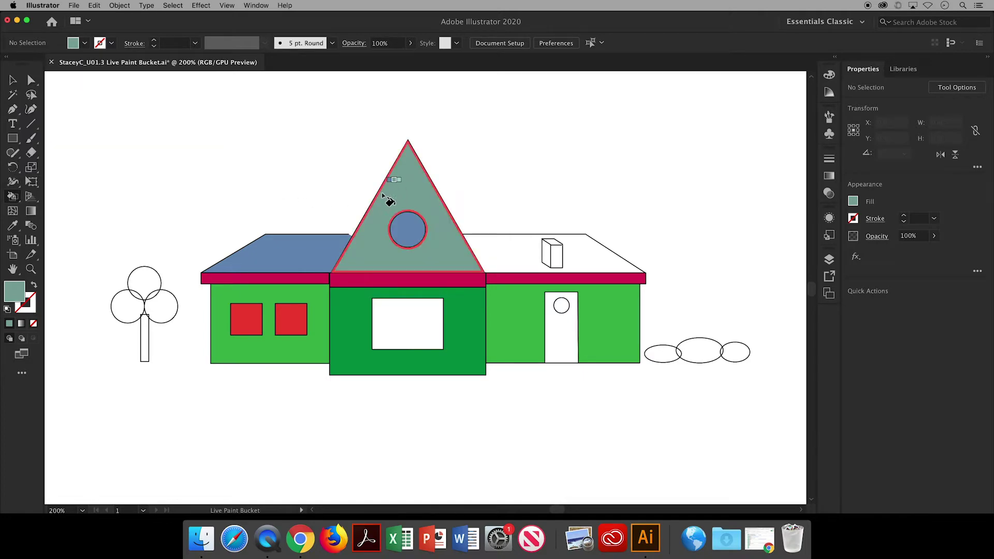
pyautogui.keyDown('alt'); pyautogui.click(311, 253); pyautogui.keyUp('alt')
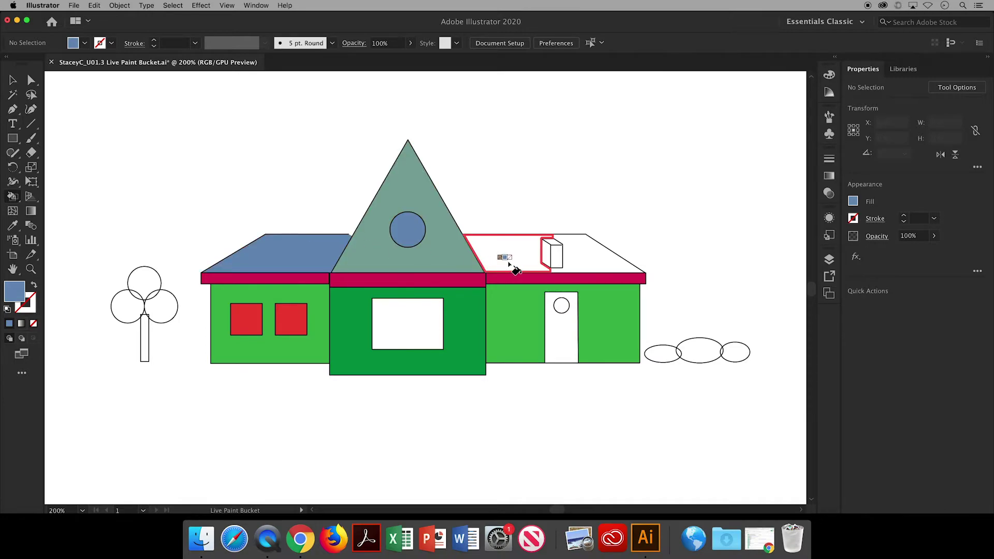
pyautogui.click(509, 261)
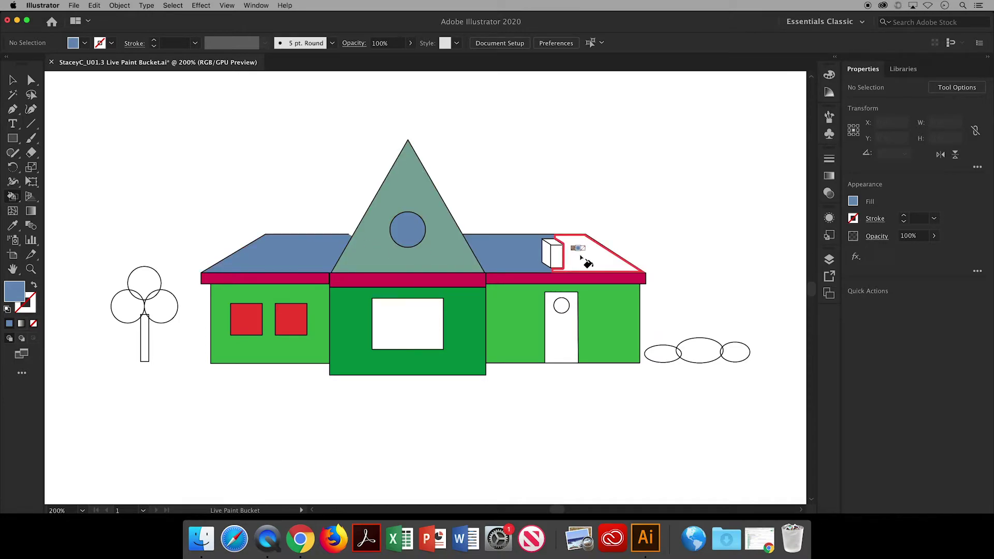
pyautogui.click(581, 260)
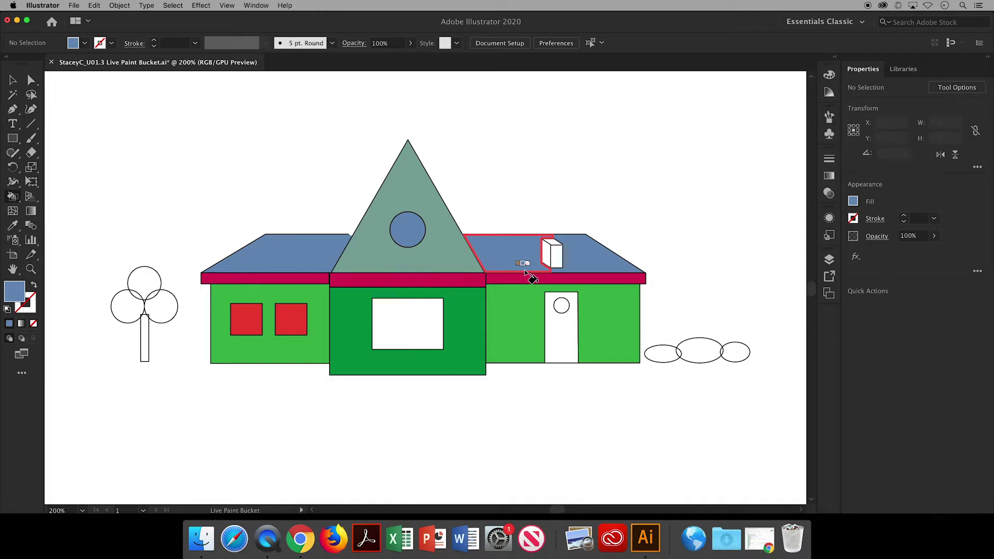
# Paint the left, middle and right roof trims blue
pyautogui.press('Right')
pyautogui.press('/')
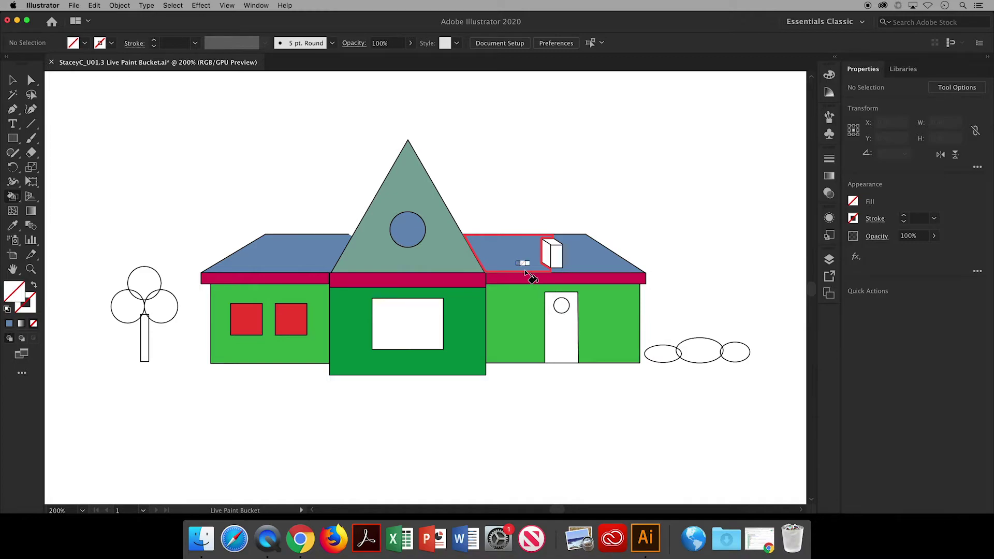
pyautogui.click(85, 44)
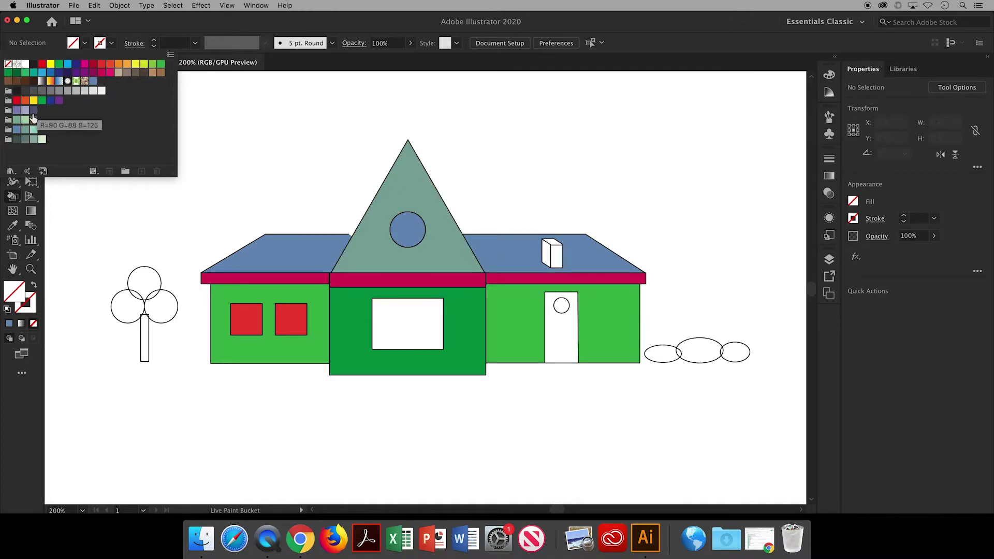
pyautogui.click(17, 129)
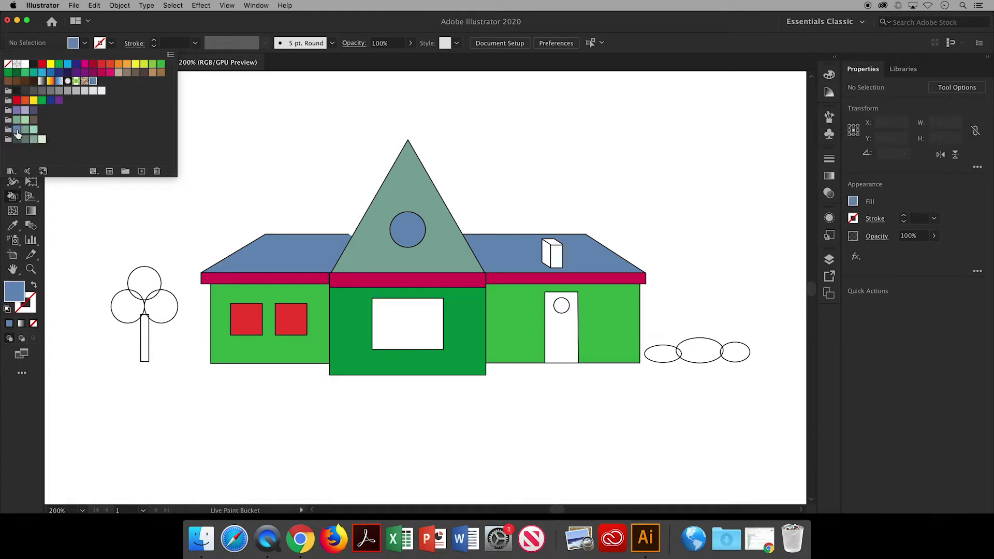
pyautogui.click(270, 279)
pyautogui.click(321, 281)
pyautogui.click(357, 280)
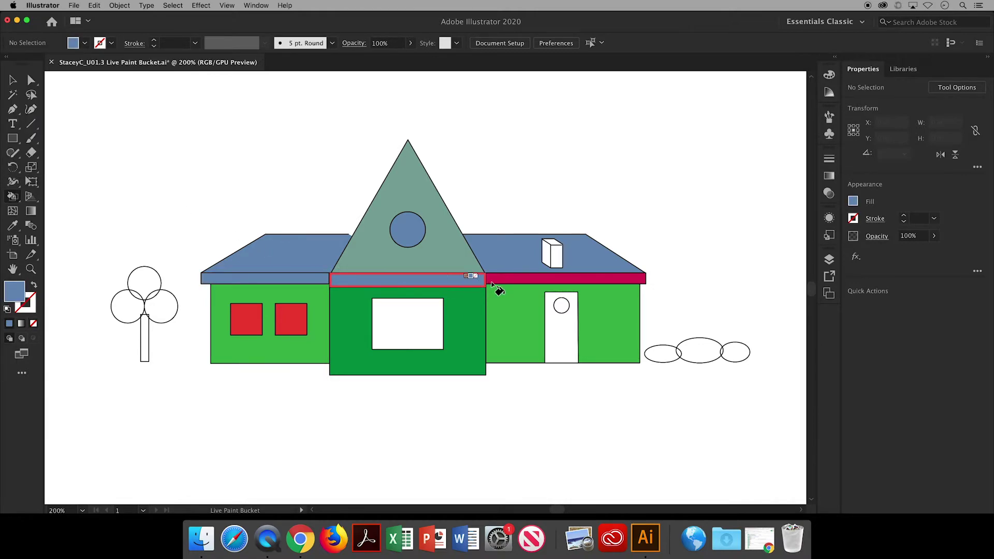
pyautogui.click(505, 280)
# Paint the gable circle, front window, door knob and both side windows pale green
pyautogui.click(86, 43)
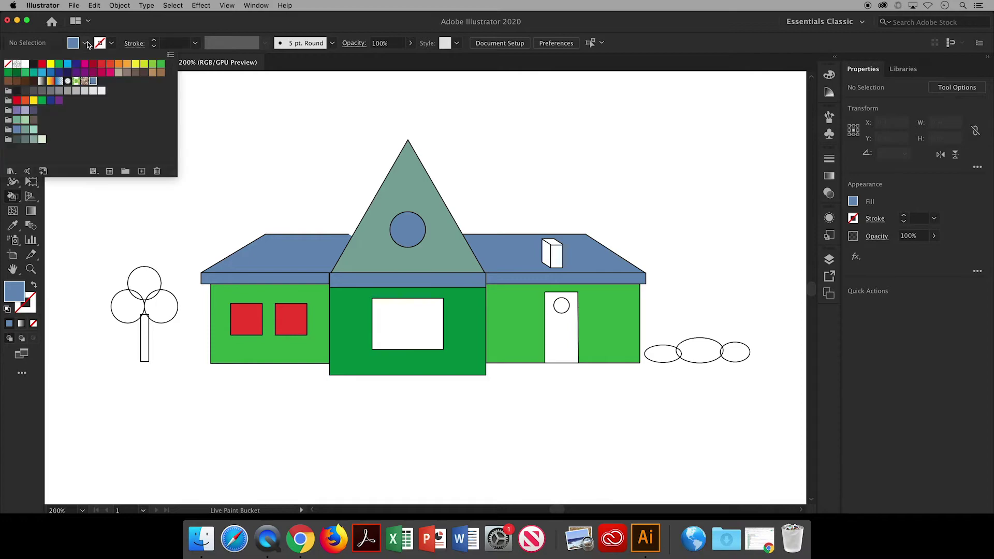
pyautogui.click(42, 140)
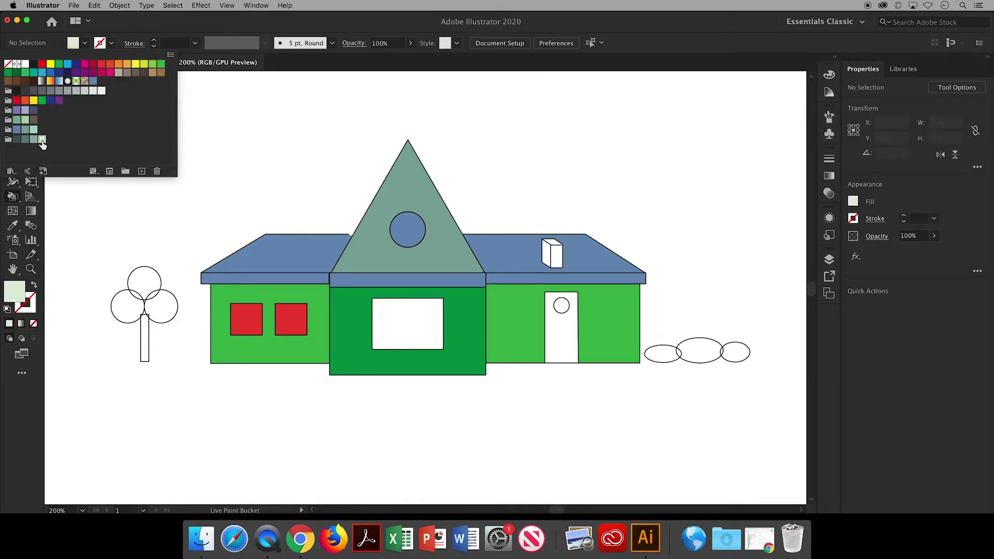
pyautogui.click(405, 232)
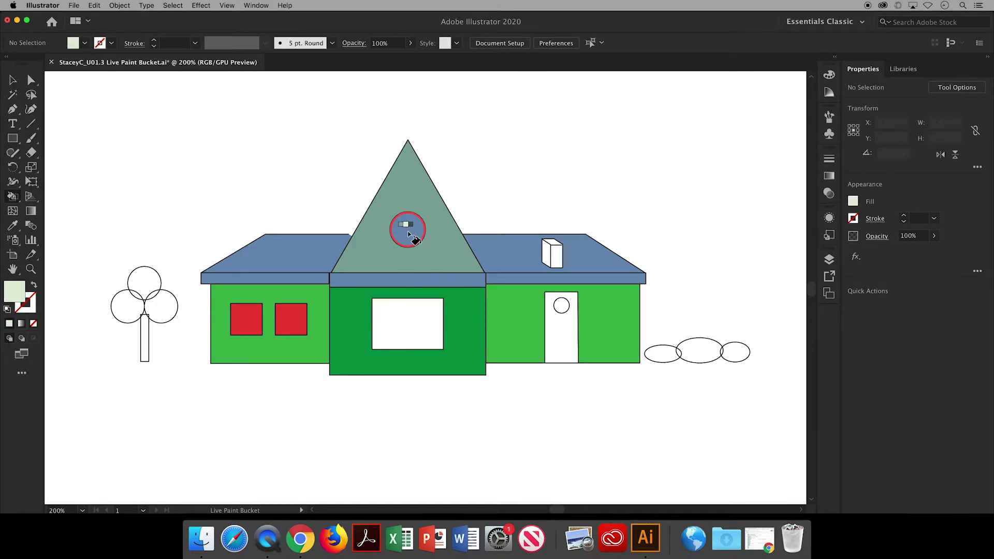
pyautogui.click(406, 231)
pyautogui.click(412, 316)
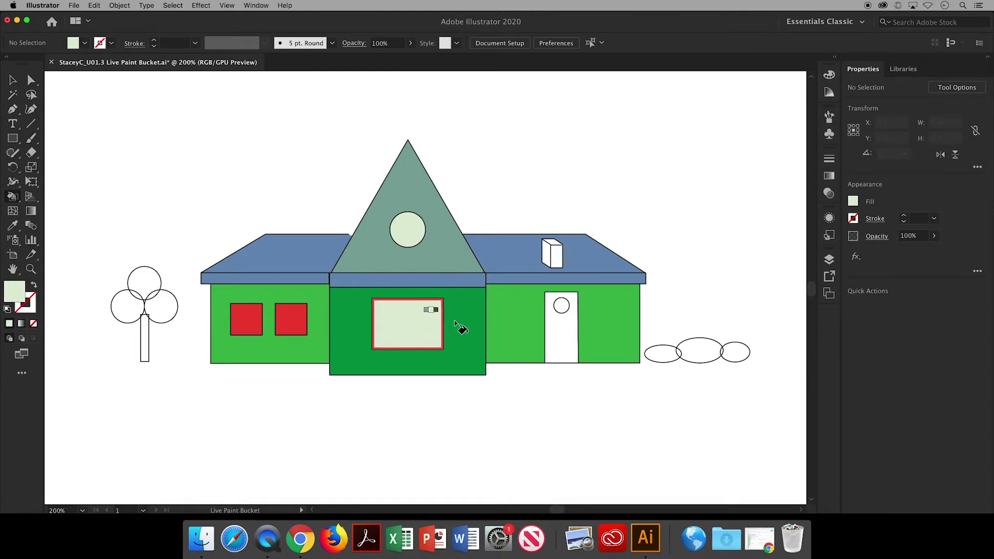
pyautogui.click(559, 305)
pyautogui.click(289, 318)
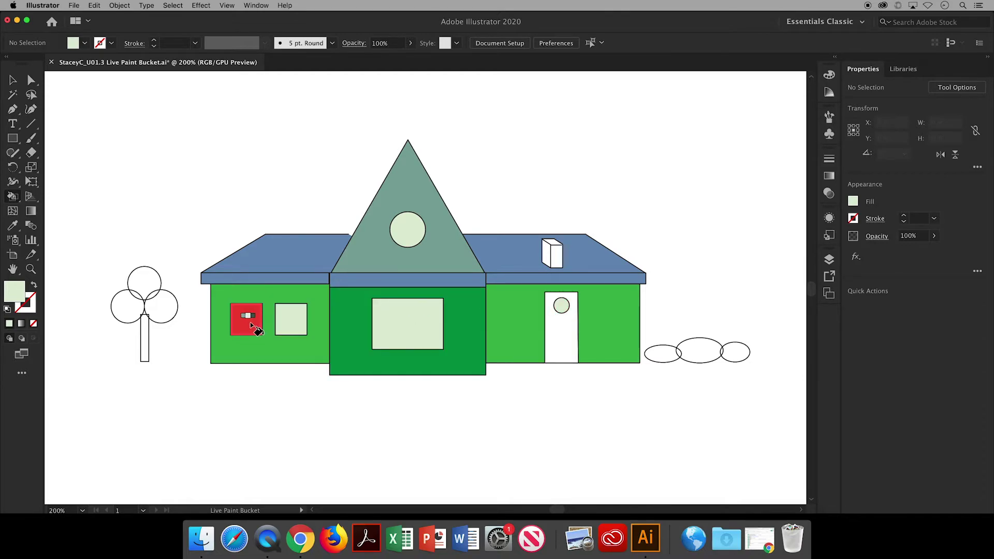
pyautogui.click(251, 325)
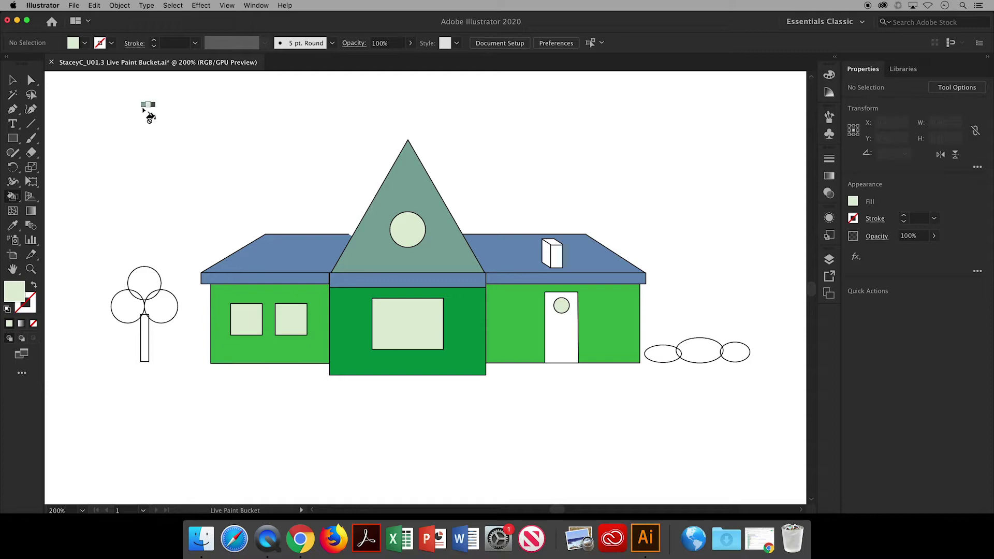
pyautogui.click(85, 42)
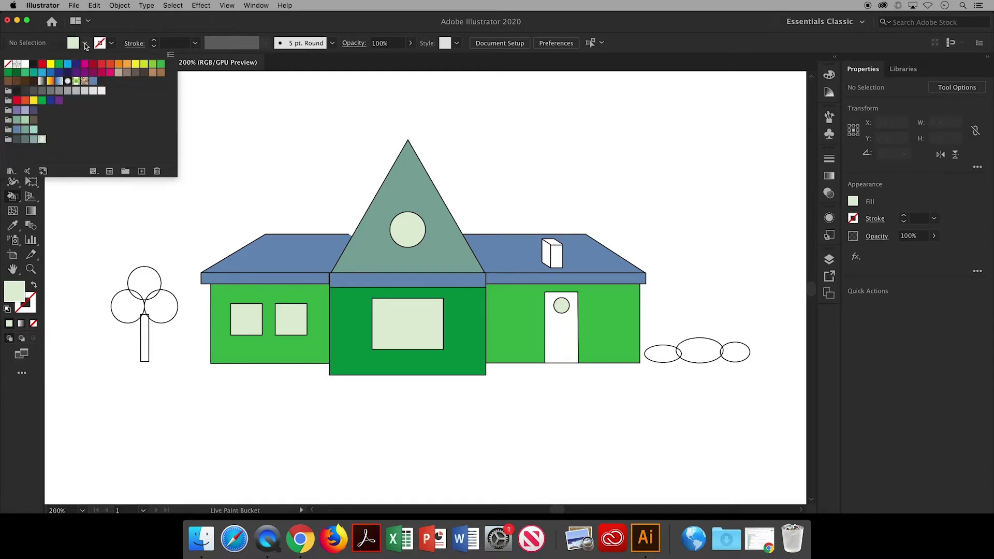
# Paint the central house section slate purple and the side wall sections lavender
pyautogui.click(34, 111)
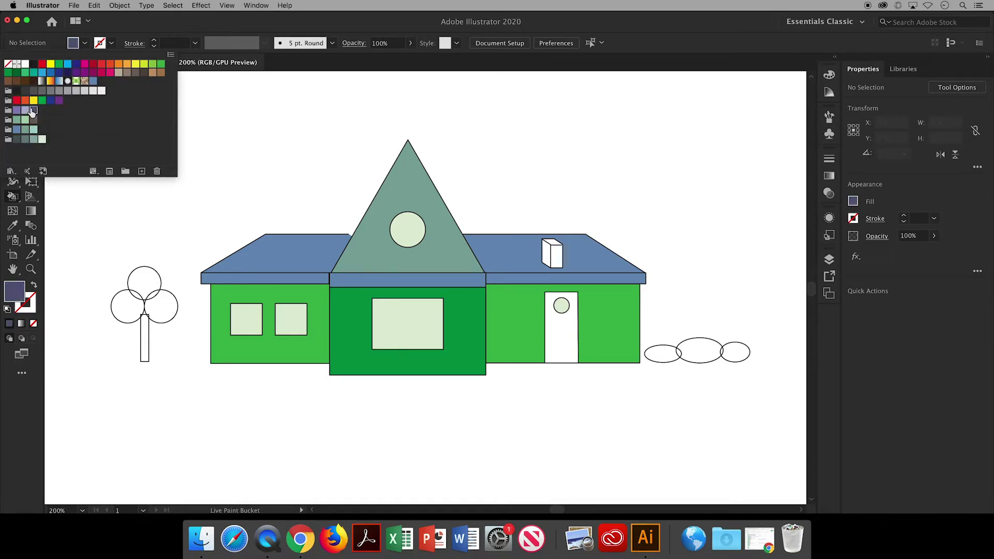
pyautogui.click(357, 353)
pyautogui.click(353, 353)
pyautogui.press('Right')
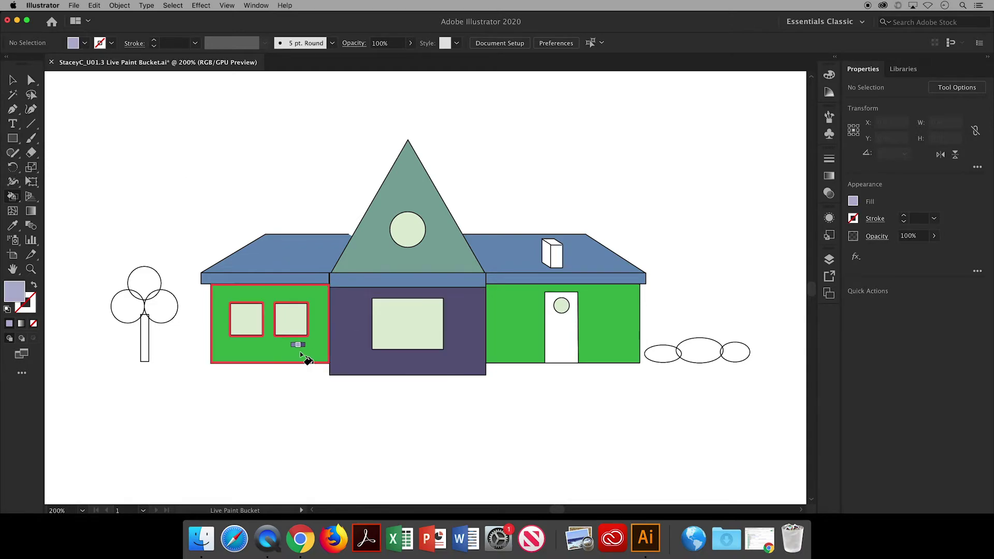
pyautogui.click(300, 352)
pyautogui.click(506, 352)
pyautogui.click(594, 344)
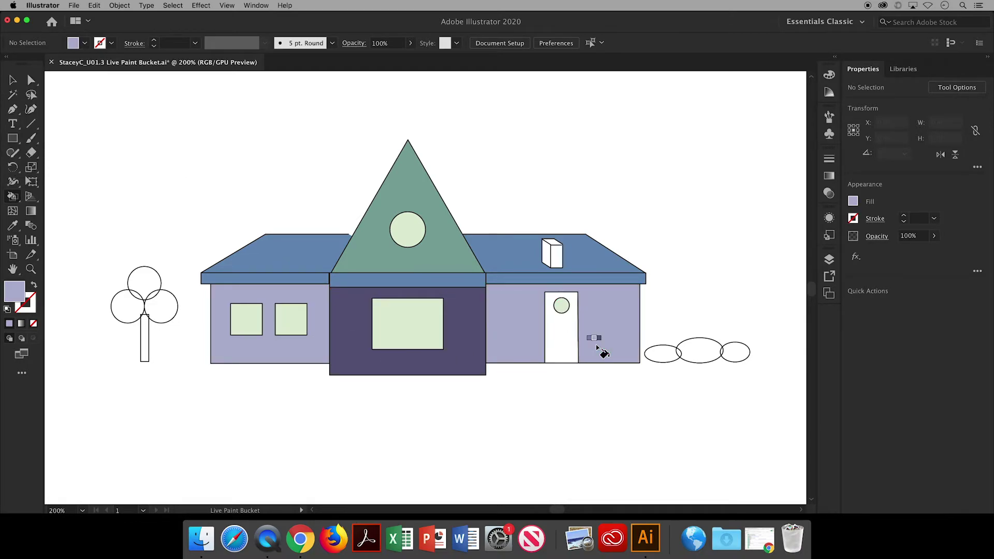
# Paint the tree's circles sage green and its trunk brown
pyautogui.click(85, 44)
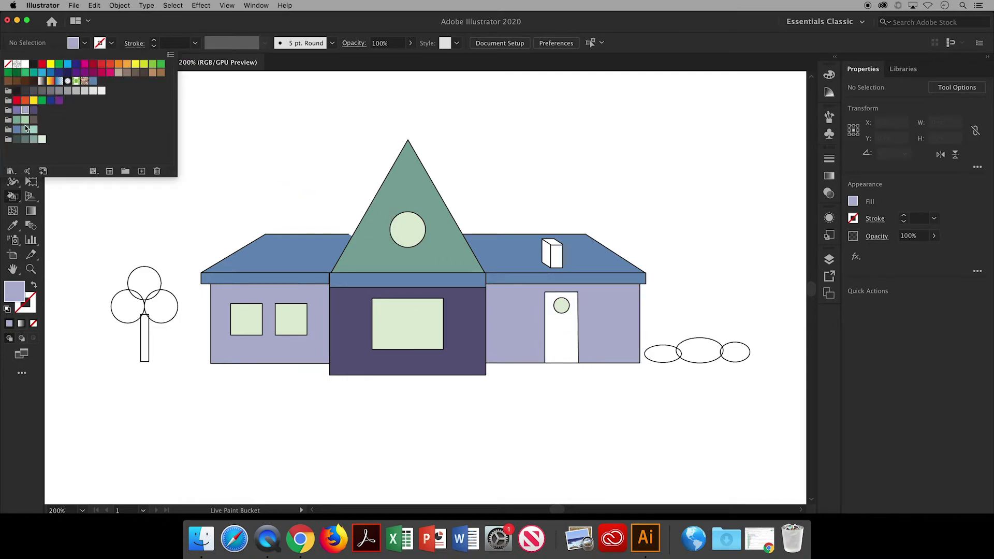
pyautogui.click(17, 120)
pyautogui.click(130, 307)
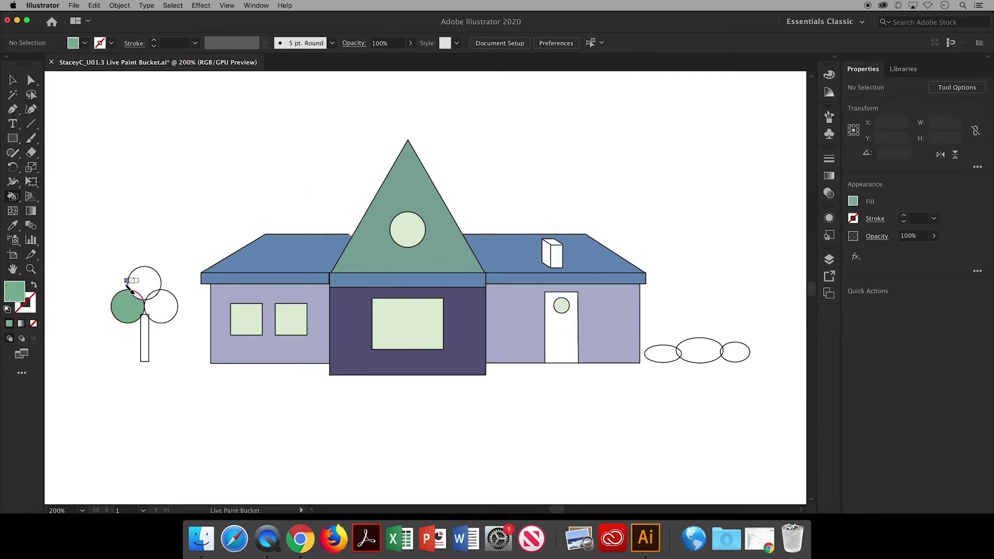
pyautogui.click(144, 285)
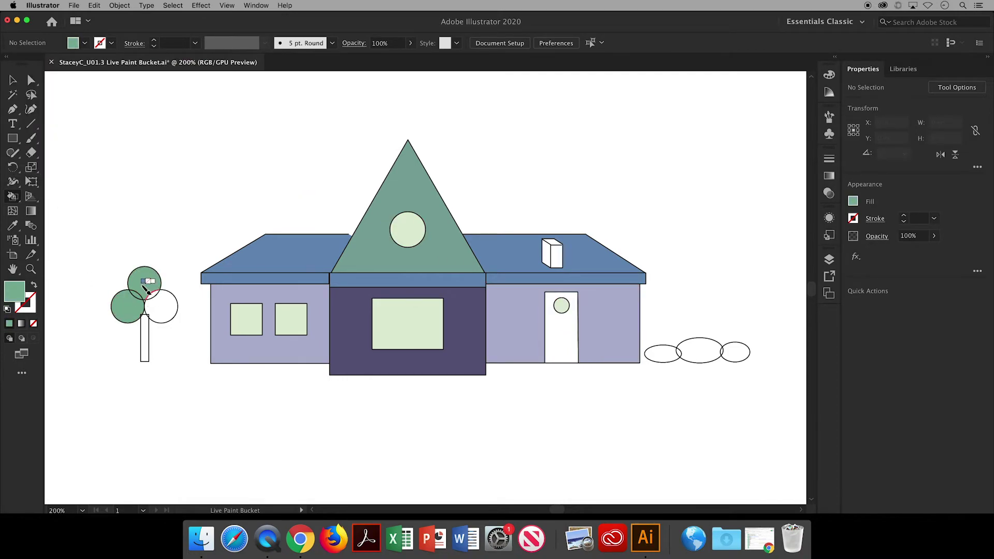
pyautogui.press('Left')
pyautogui.click(145, 337)
# Fill the three bush ellipses light green, then the middle one darker green
pyautogui.press('Right')
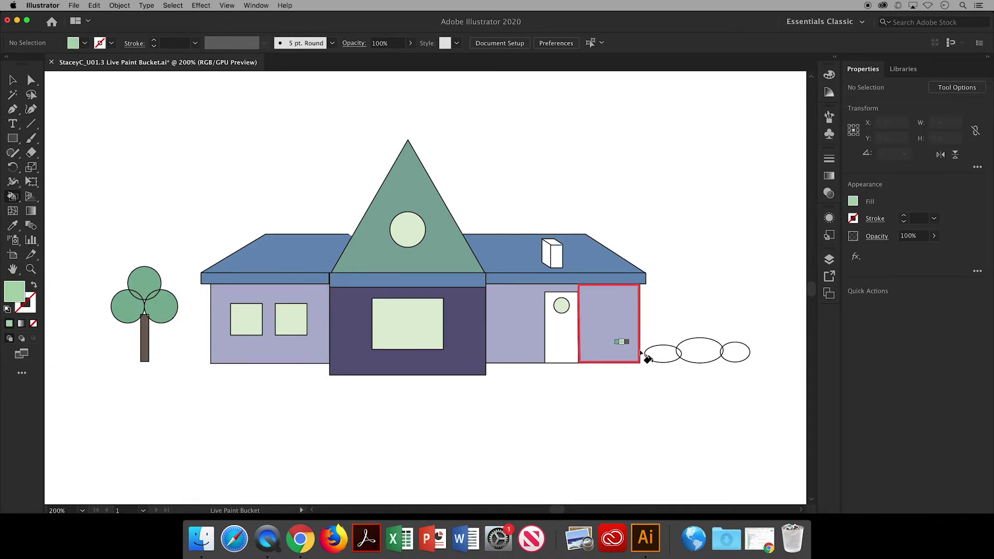
pyautogui.click(690, 353)
pyautogui.click(668, 351)
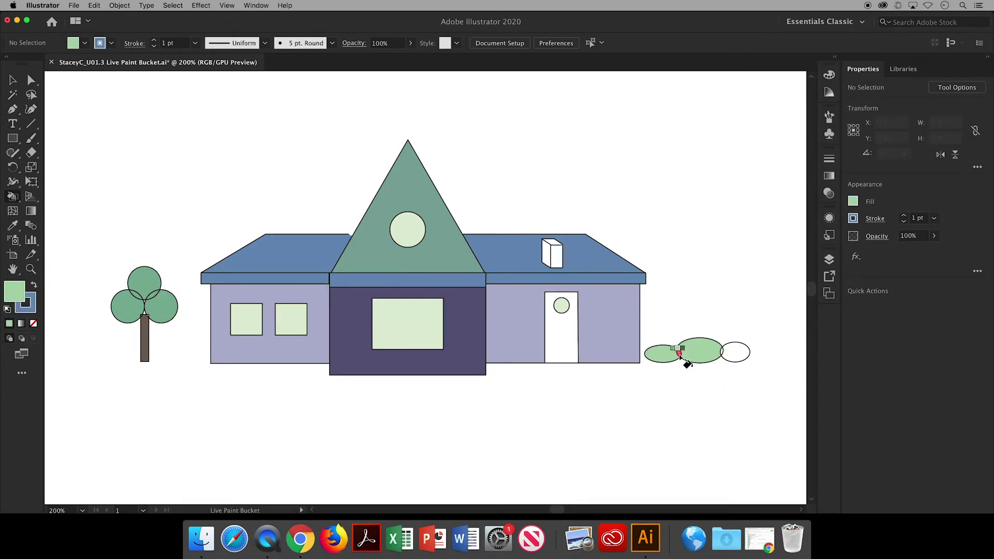
pyautogui.click(734, 355)
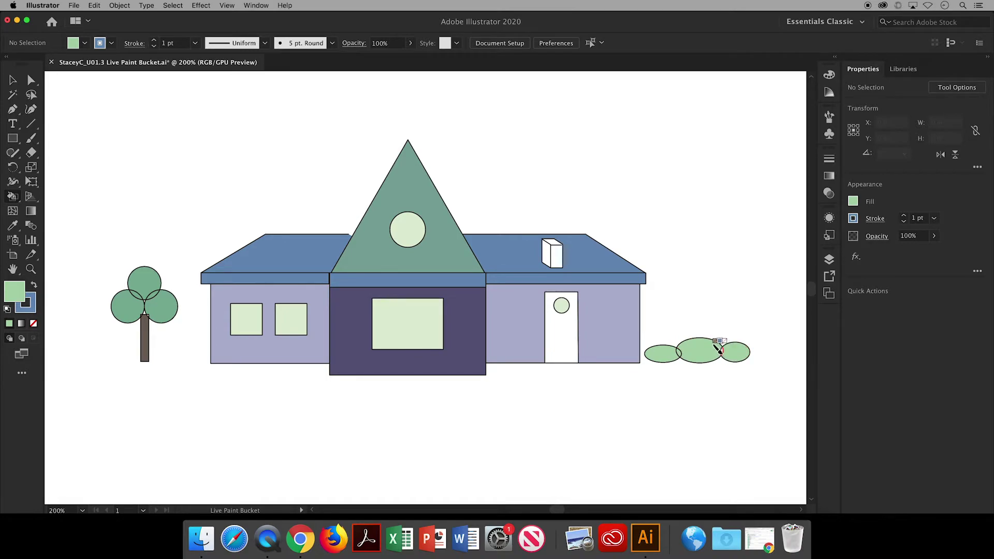
pyautogui.press('Right')
pyautogui.click(716, 358)
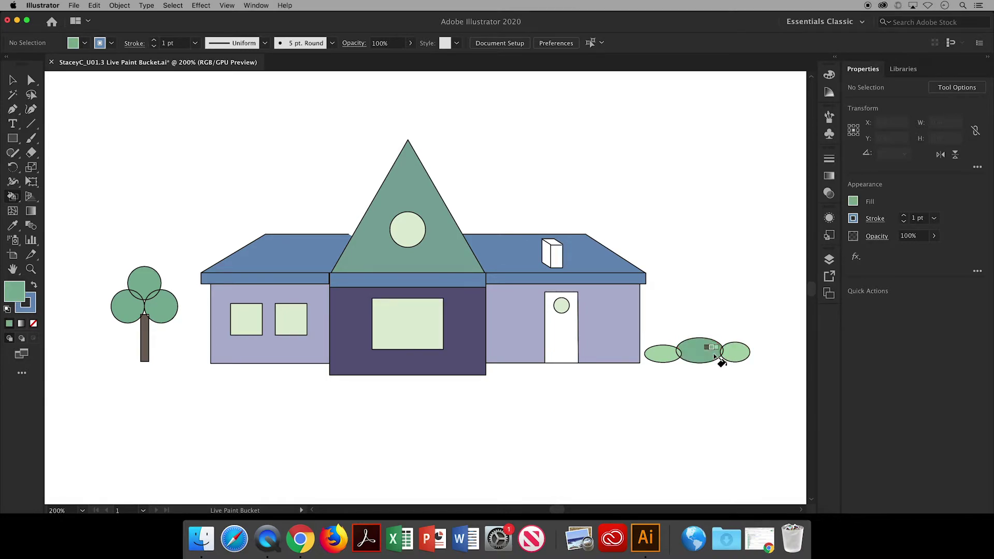
pyautogui.click(86, 44)
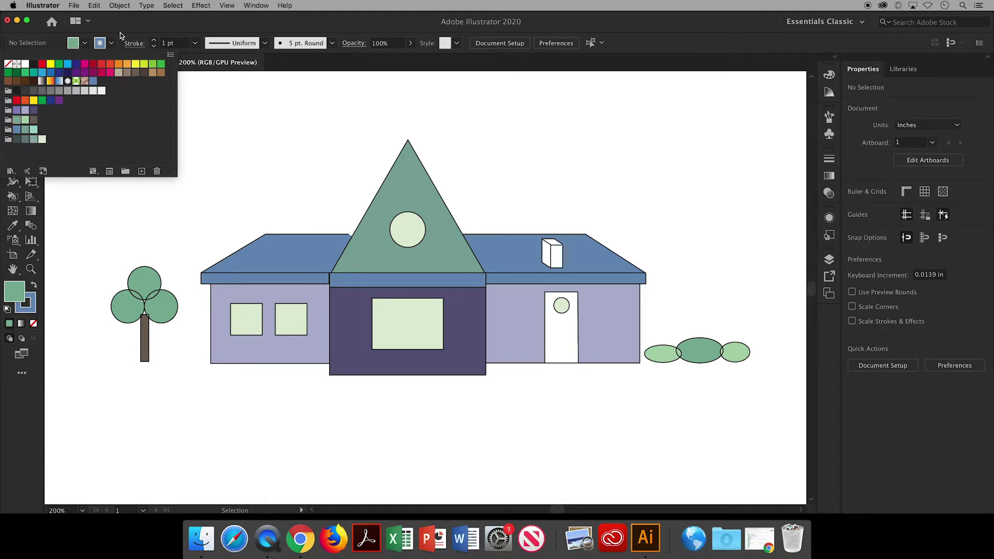
# Create a new swatch from tan in HSB mode, lowering brightness to a dark taupe (R=107 G=100 B=86)
pyautogui.click(119, 75)
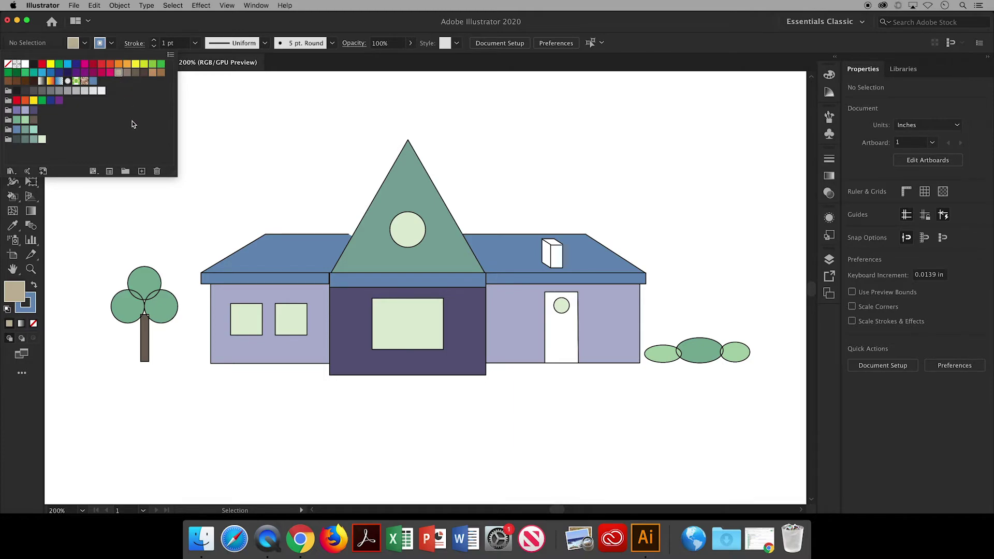
pyautogui.click(142, 171)
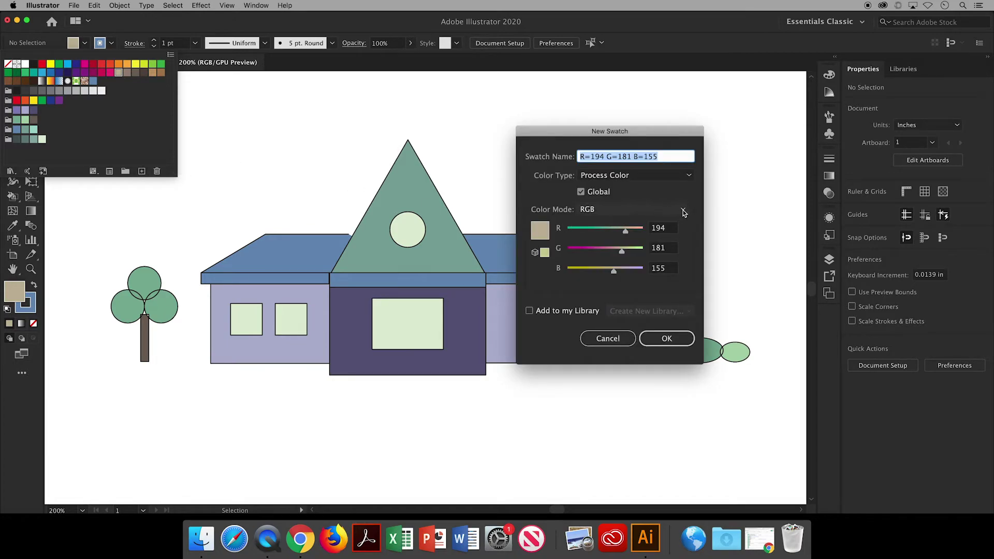
pyautogui.click(685, 210)
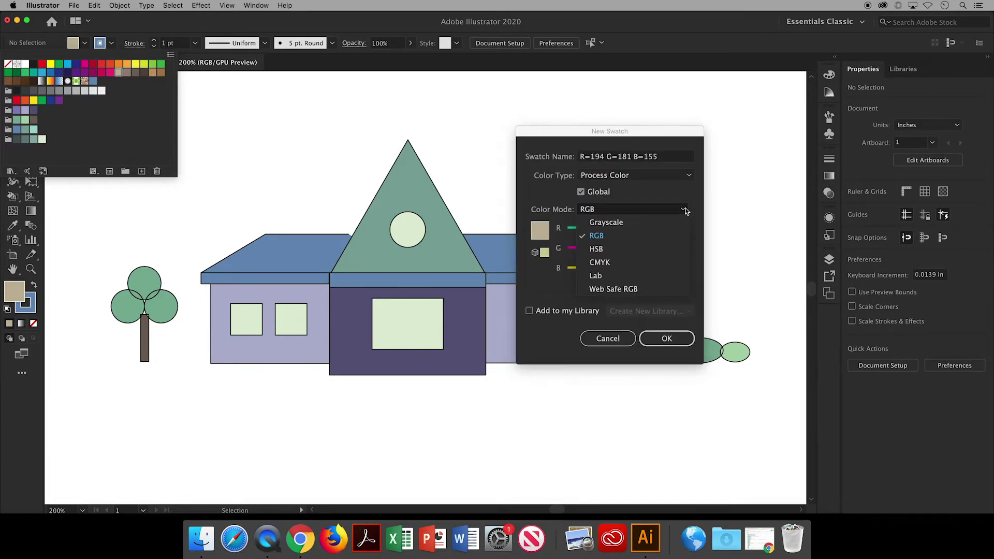
pyautogui.click(647, 250)
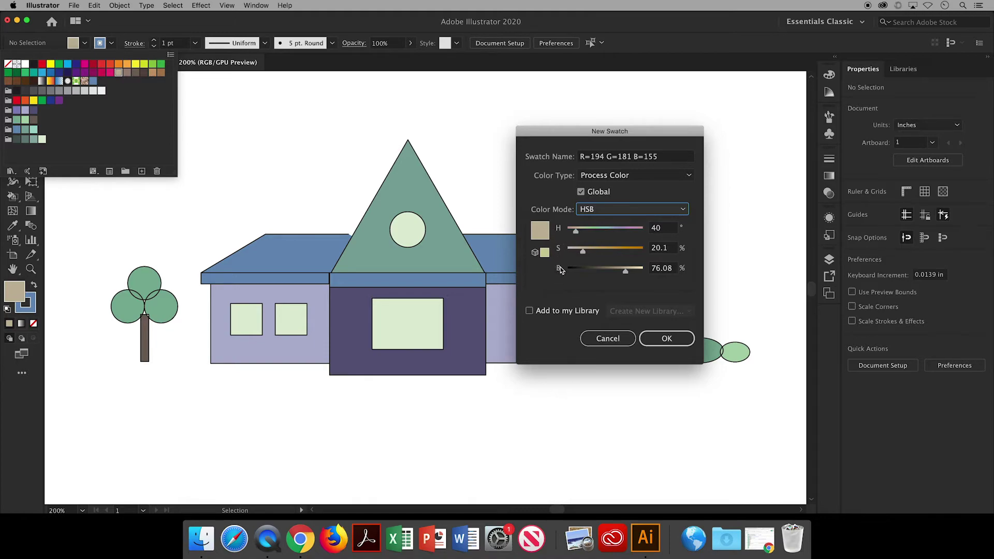
pyautogui.moveTo(626, 272); pyautogui.dragTo(626, 271)
pyautogui.moveTo(626, 272); pyautogui.dragTo(600, 273)
pyautogui.click(664, 339)
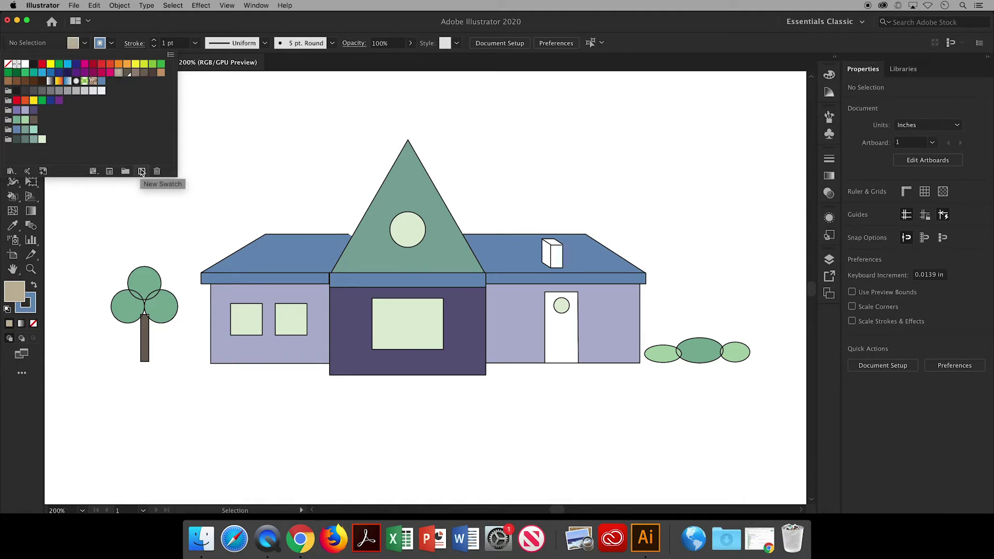
# Create another swatch from tan in HSB mode with brightness raised for a pale cream
pyautogui.click(141, 171)
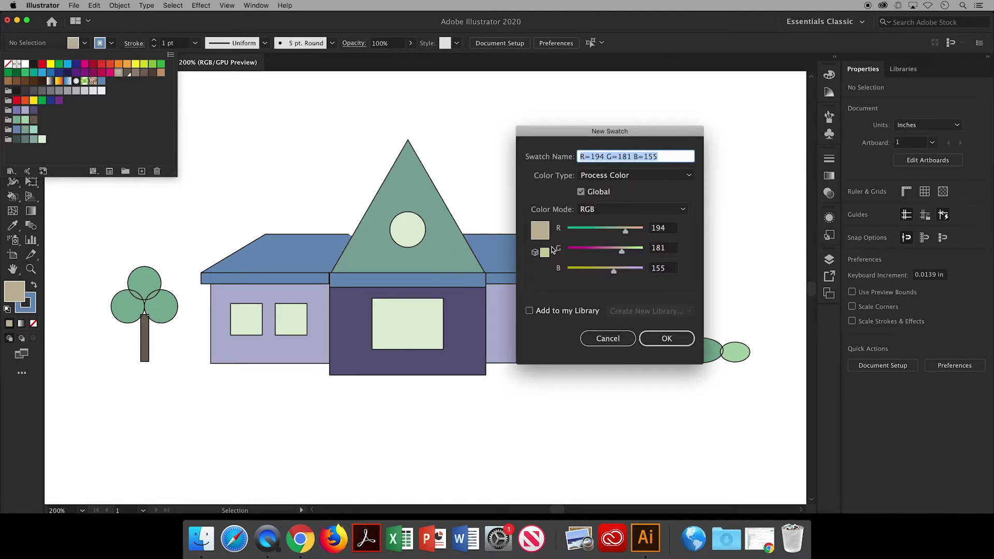
pyautogui.click(588, 210)
pyautogui.click(597, 250)
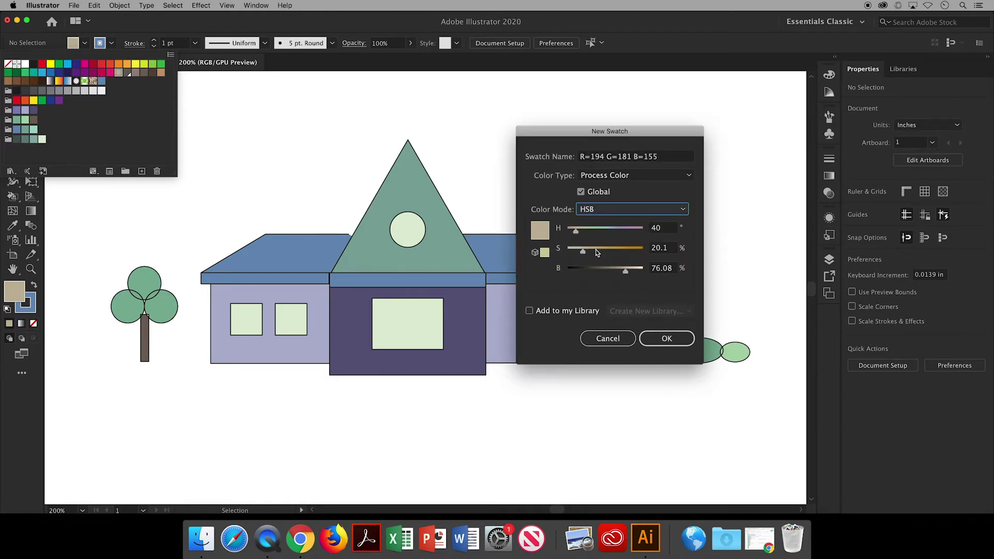
pyautogui.moveTo(626, 275); pyautogui.dragTo(648, 277)
pyautogui.click(663, 342)
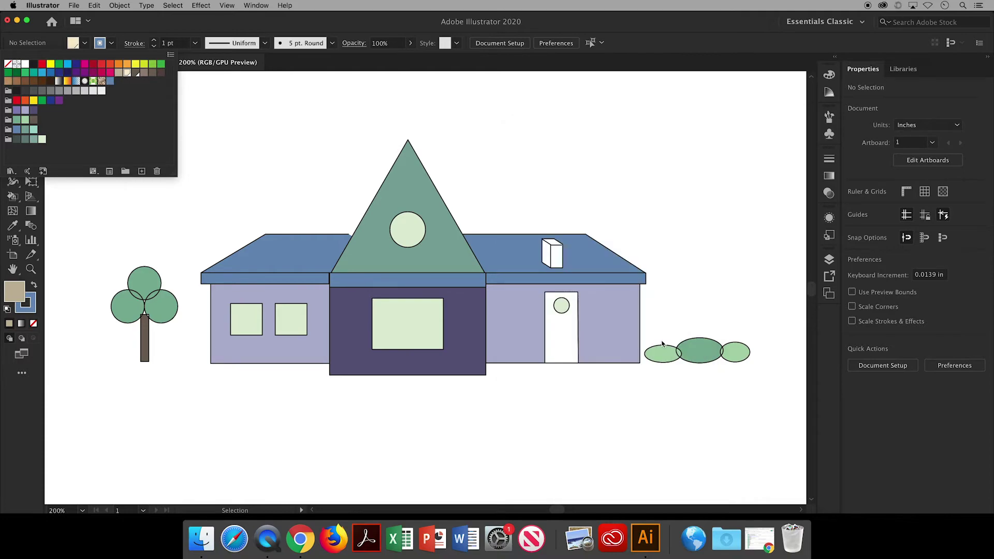
pyautogui.click(128, 115)
# Create Color Group 5 holding the tan, cream and brown swatches, and set cream as fill
pyautogui.click(124, 171)
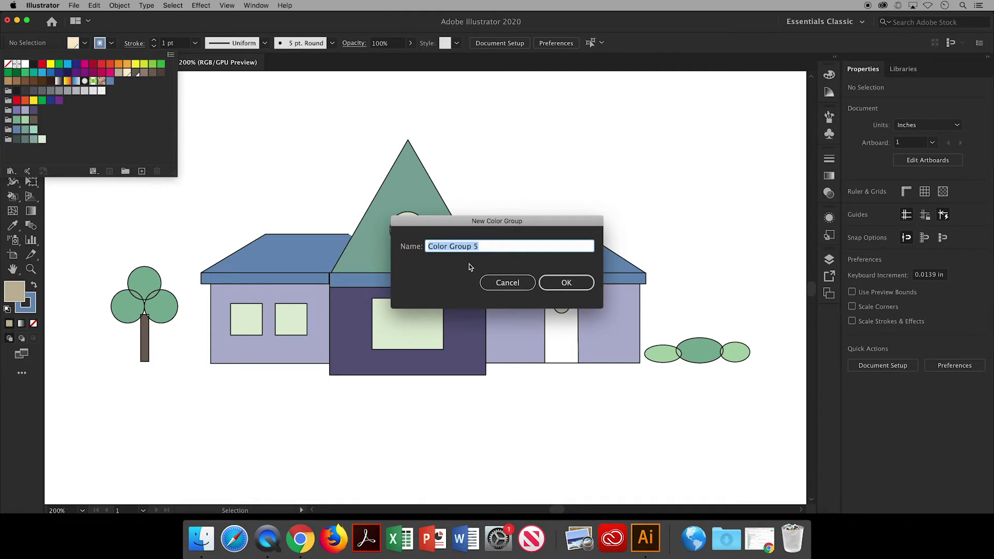
pyautogui.click(563, 288)
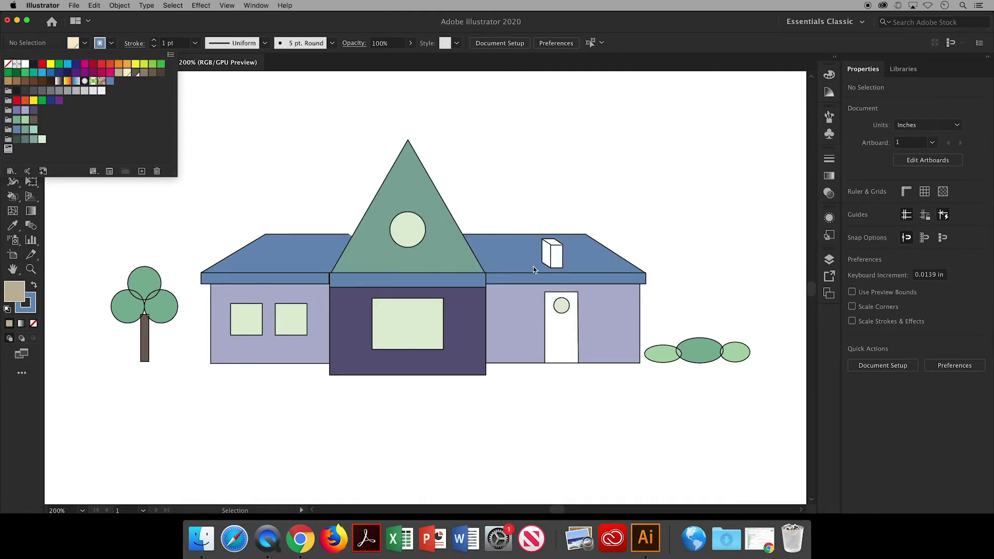
pyautogui.moveTo(118, 75); pyautogui.dragTo(13, 151)
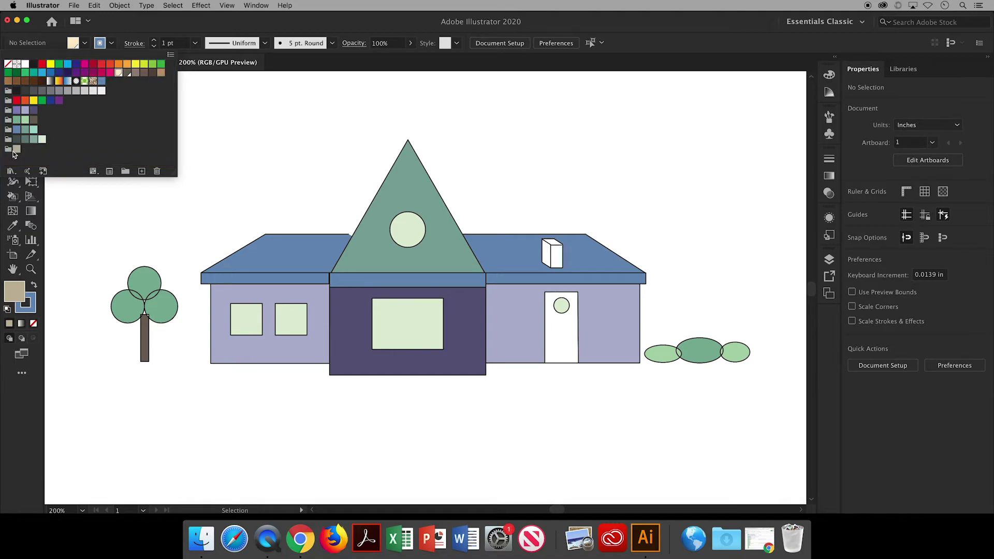
pyautogui.moveTo(119, 77); pyautogui.dragTo(8, 157)
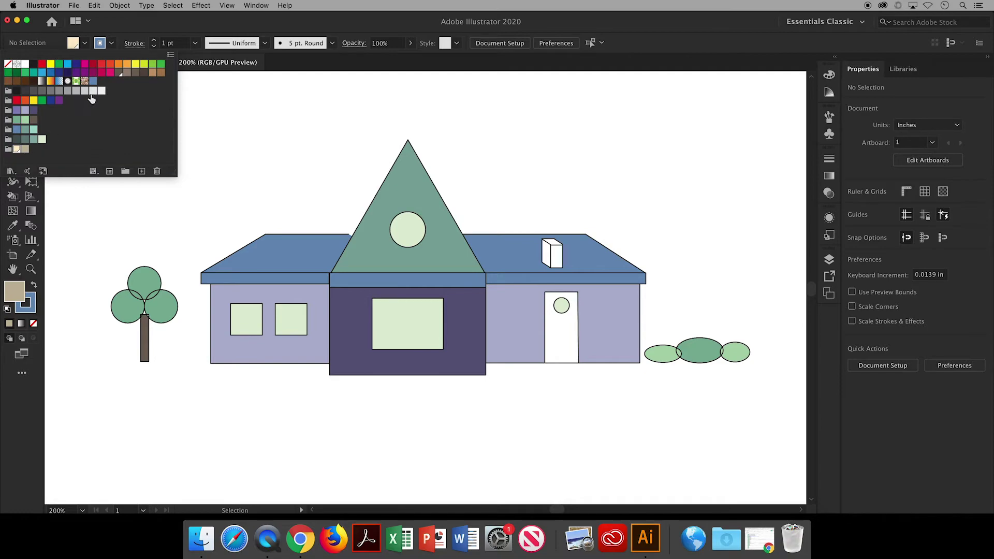
pyautogui.moveTo(120, 76); pyautogui.dragTo(31, 152)
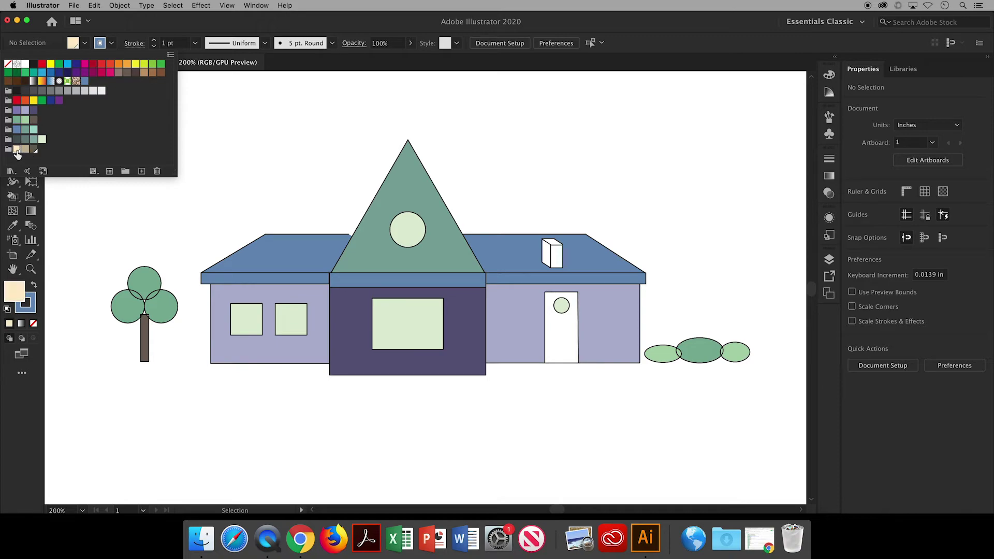
pyautogui.click(16, 149)
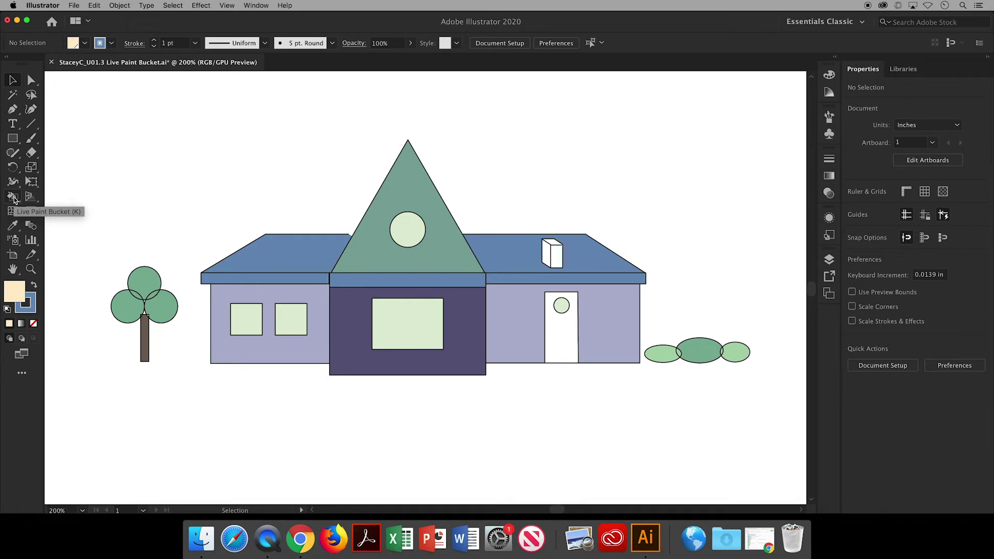
# Paint the chimney's top face cream, front face tan and right face dark grey-brown
pyautogui.click(13, 197)
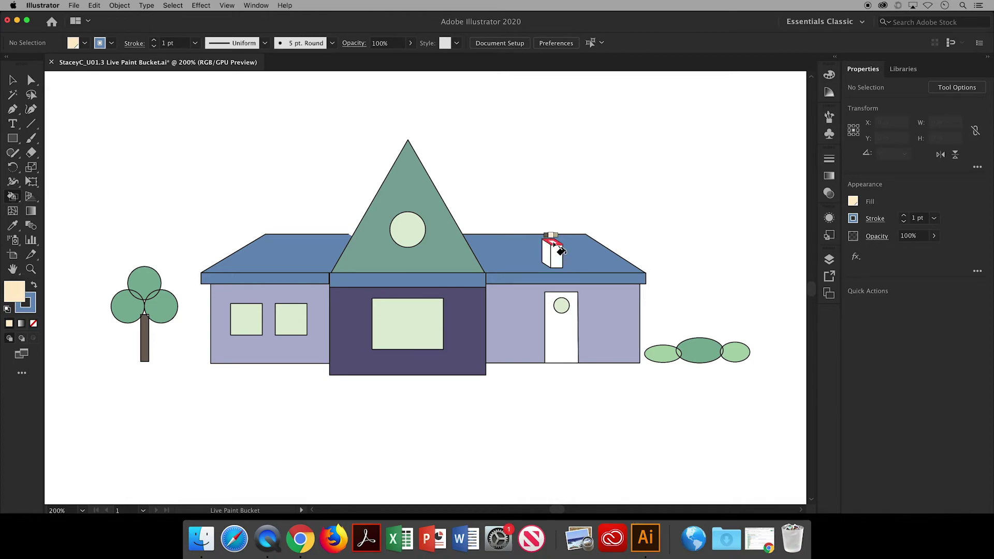
pyautogui.click(552, 242)
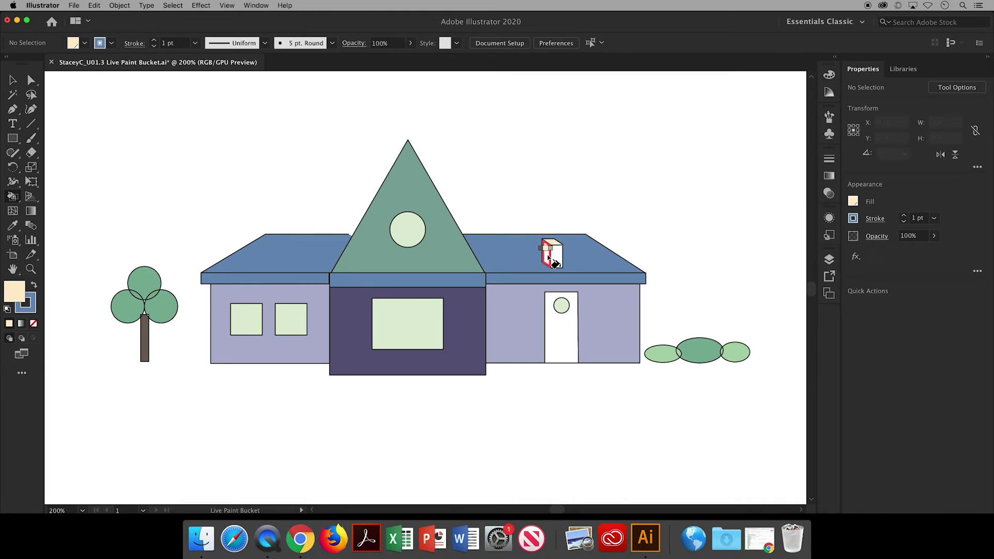
pyautogui.press('Right')
pyautogui.click(548, 256)
pyautogui.press('Right')
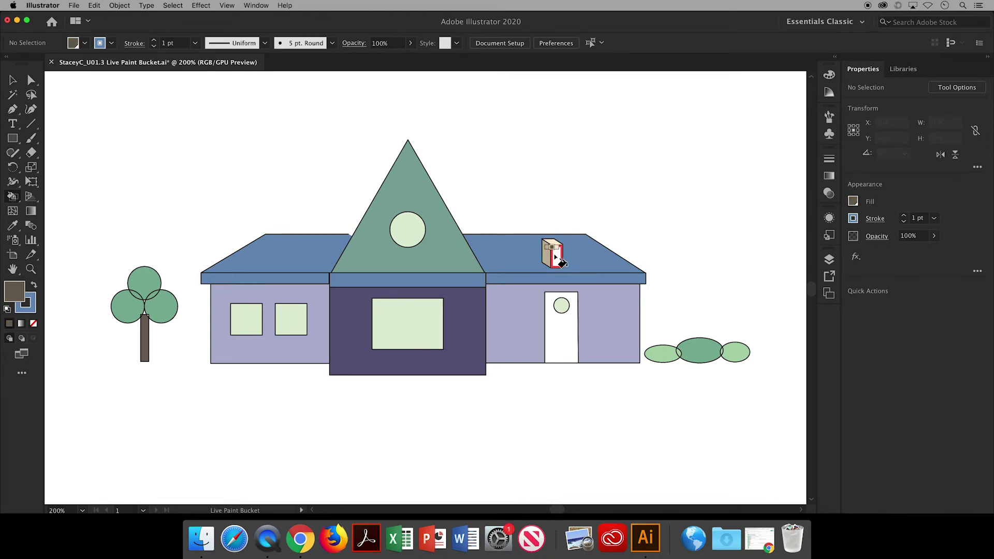
pyautogui.click(556, 256)
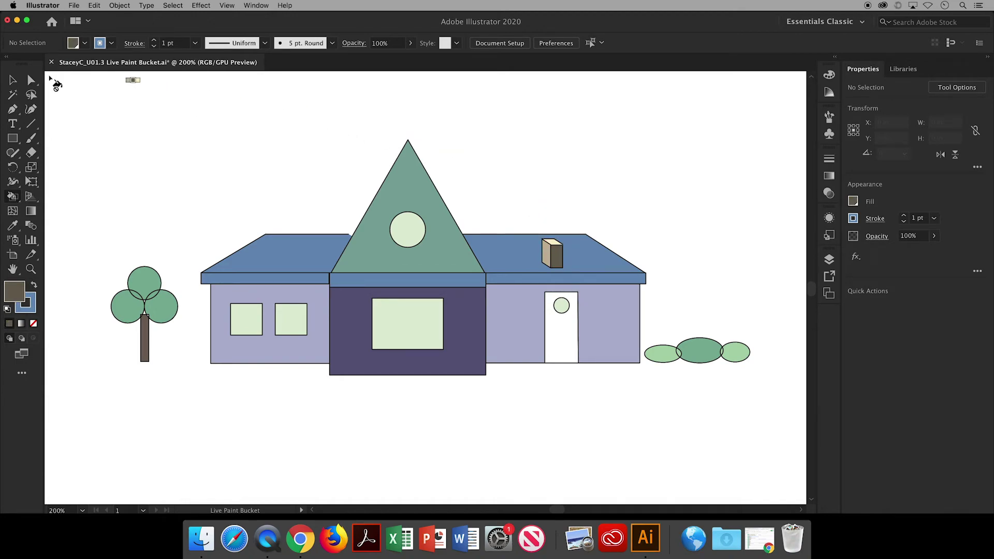
# Repaint the left, right and remaining roof faces light mint
pyautogui.click(85, 44)
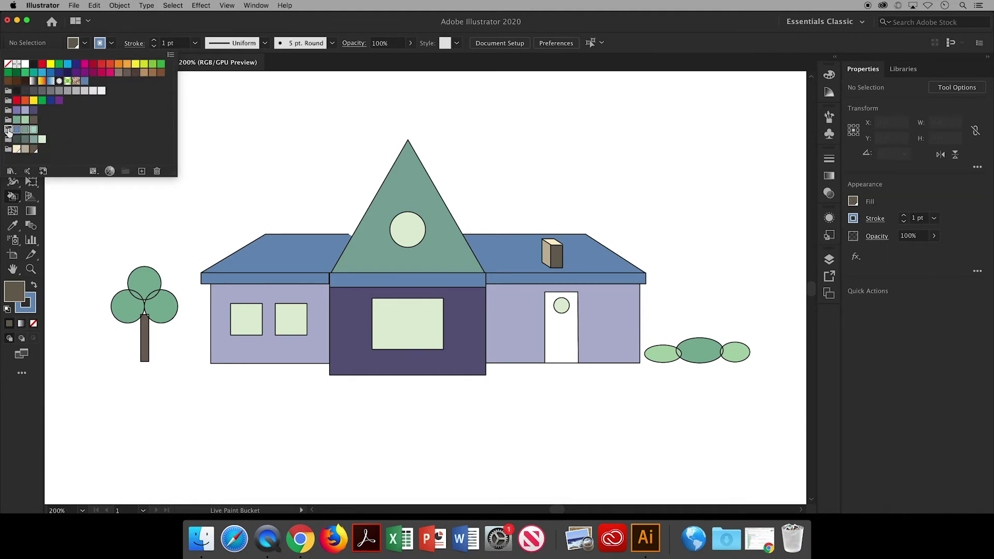
pyautogui.click(25, 129)
pyautogui.click(182, 196)
pyautogui.press('Right')
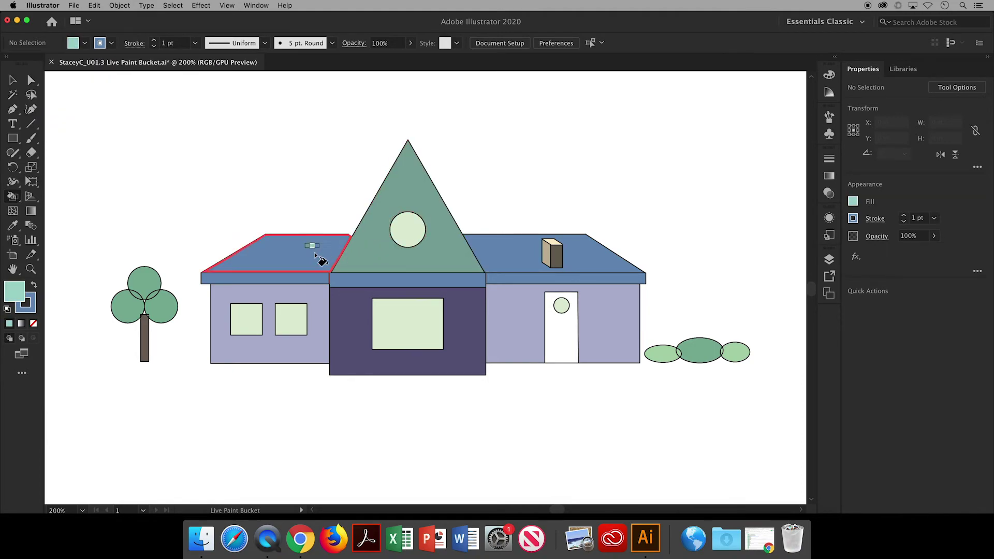
pyautogui.click(322, 259)
pyautogui.click(518, 257)
pyautogui.click(571, 265)
pyautogui.click(85, 42)
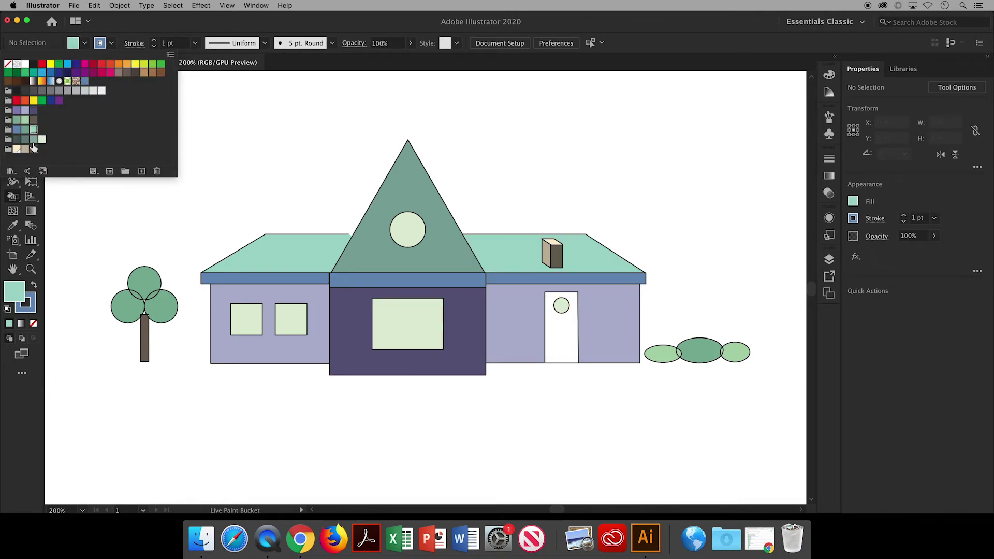
# Fill the door dark brown and undo the accidental moves of the artwork
pyautogui.click(26, 151)
pyautogui.click(561, 334)
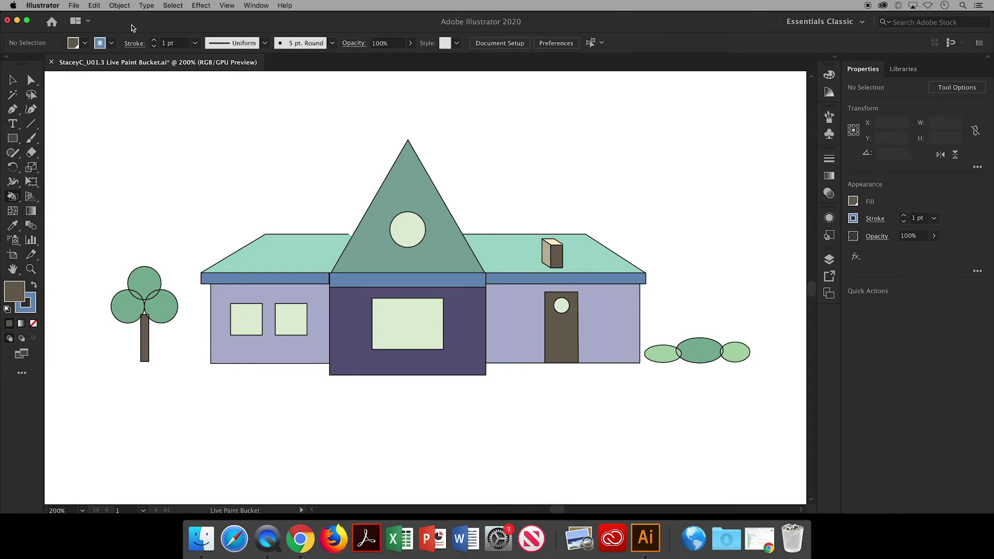
pyautogui.click(12, 80)
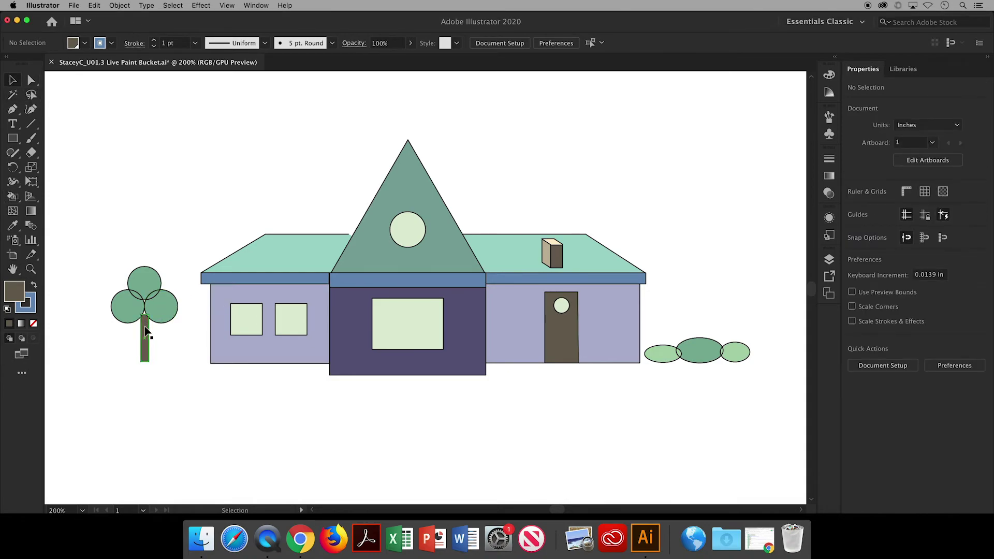
pyautogui.click(143, 280)
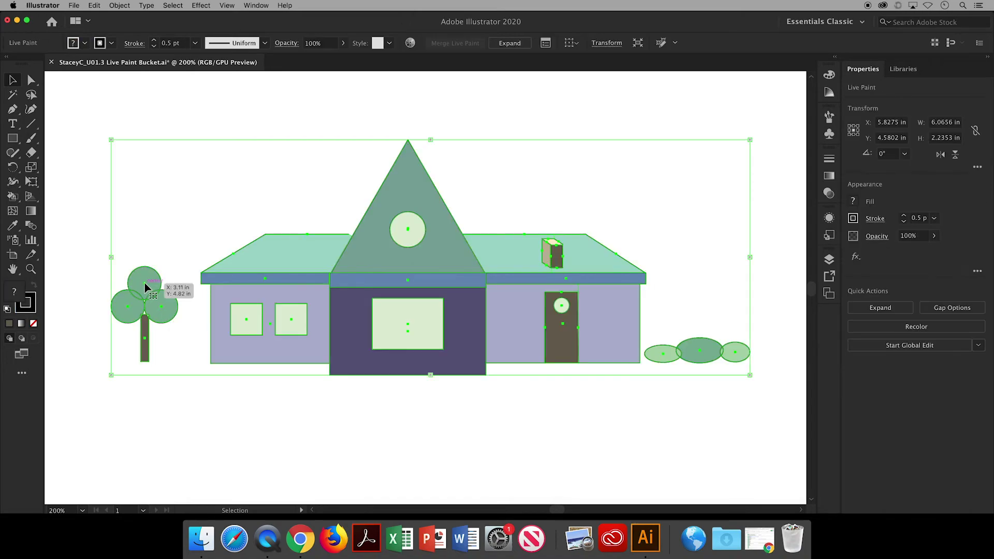
pyautogui.moveTo(146, 279); pyautogui.dragTo(148, 249)
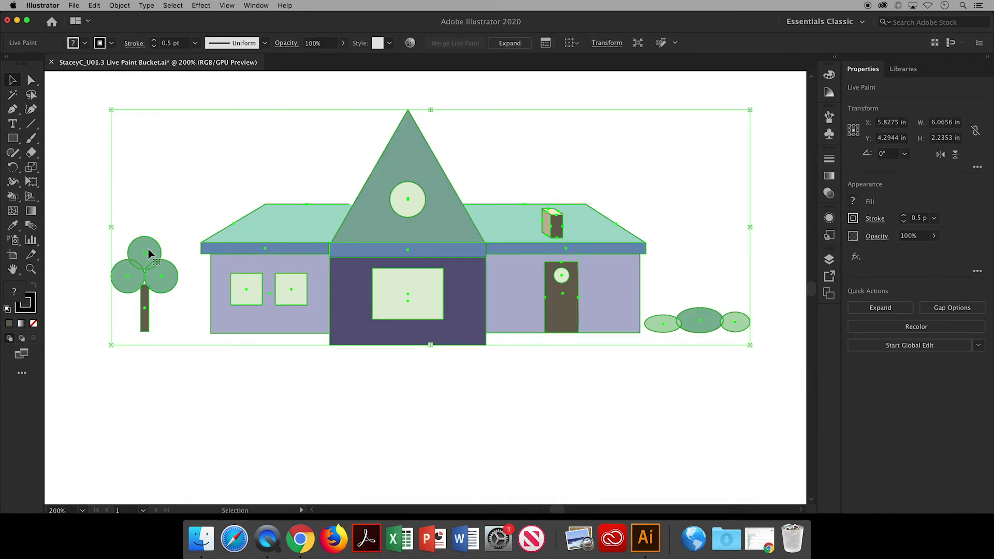
pyautogui.press('super+z')
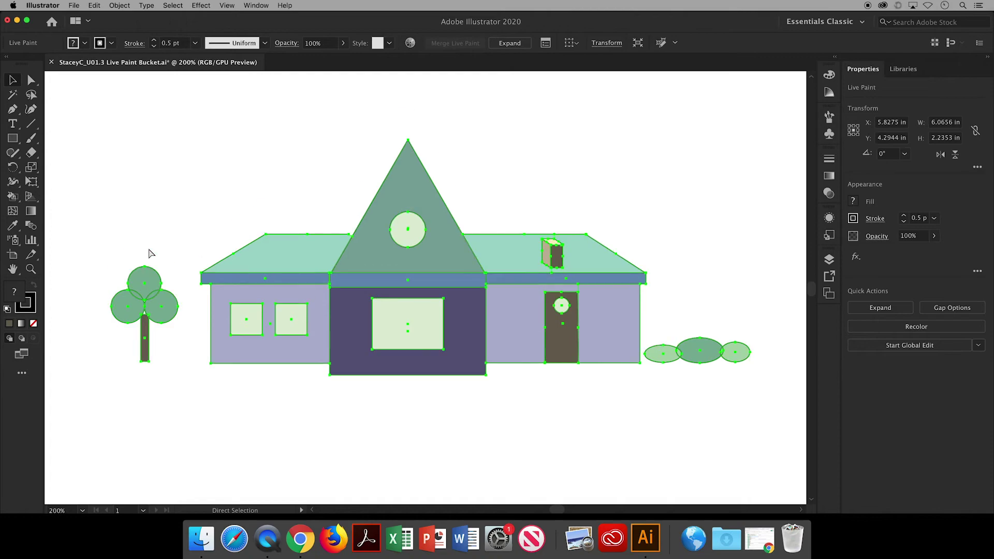
pyautogui.moveTo(148, 281); pyautogui.dragTo(149, 236)
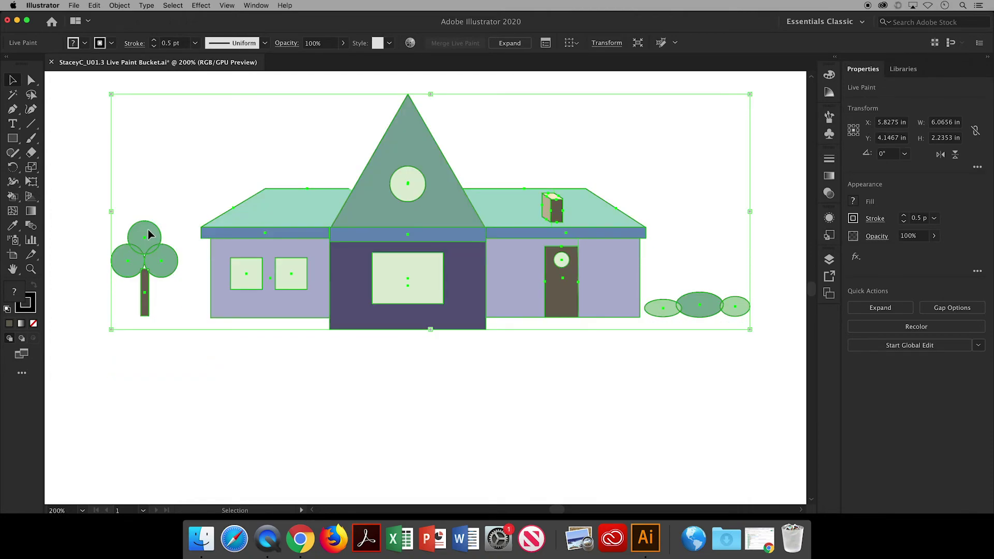
pyautogui.press('super+z')
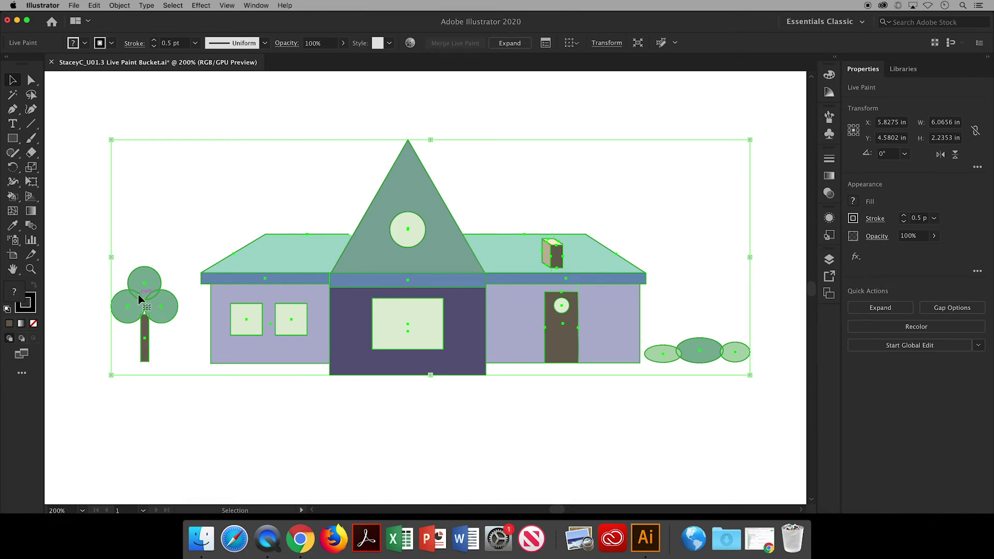
# Marquee-select the whole house, expand its Live Paint into grouped shapes, then deselect
pyautogui.click(83, 262)
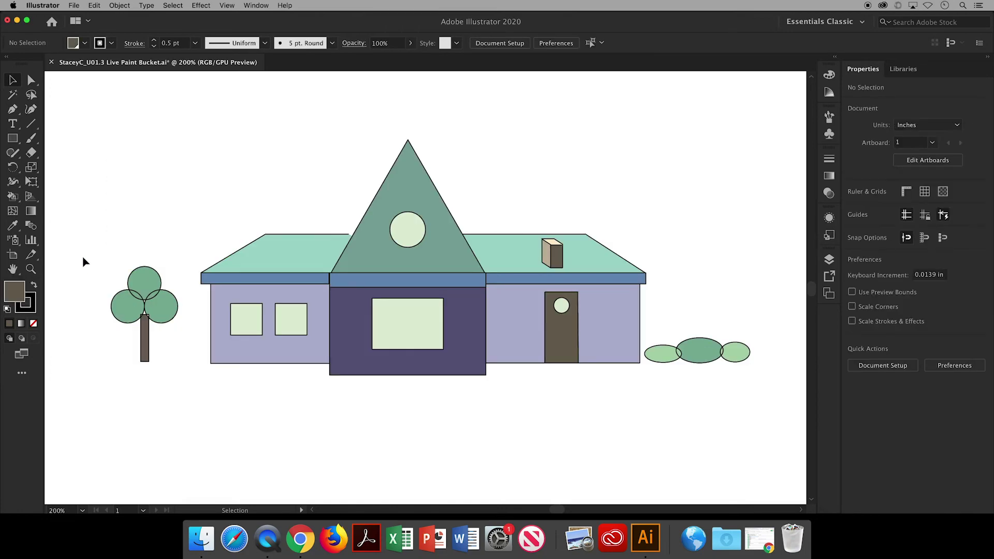
pyautogui.moveTo(89, 126)
pyautogui.mouseDown()
pyautogui.moveTo(572, 368)
pyautogui.moveTo(763, 392)
pyautogui.mouseUp()
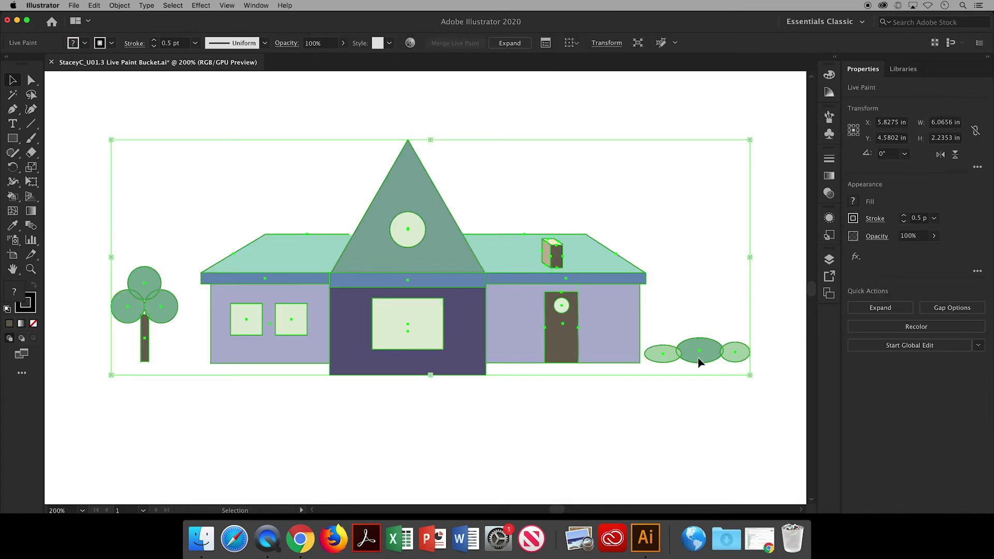
pyautogui.click(120, 6)
pyautogui.moveTo(153, 281)
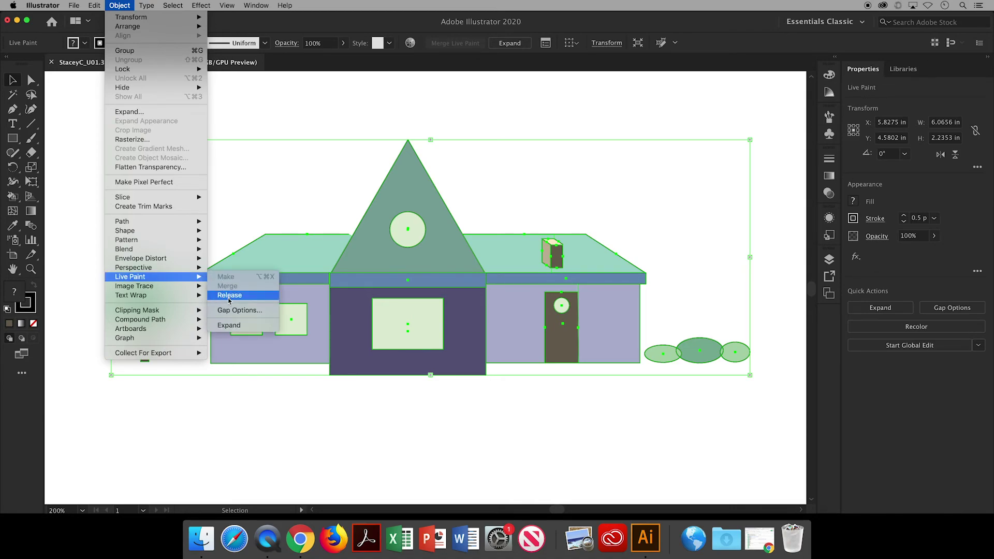
pyautogui.click(229, 325)
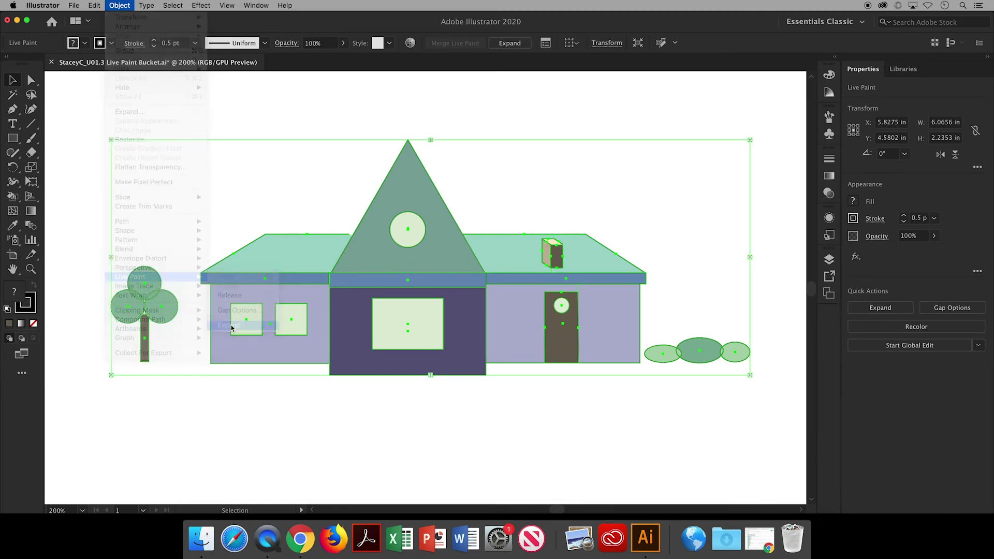
pyautogui.click(201, 390)
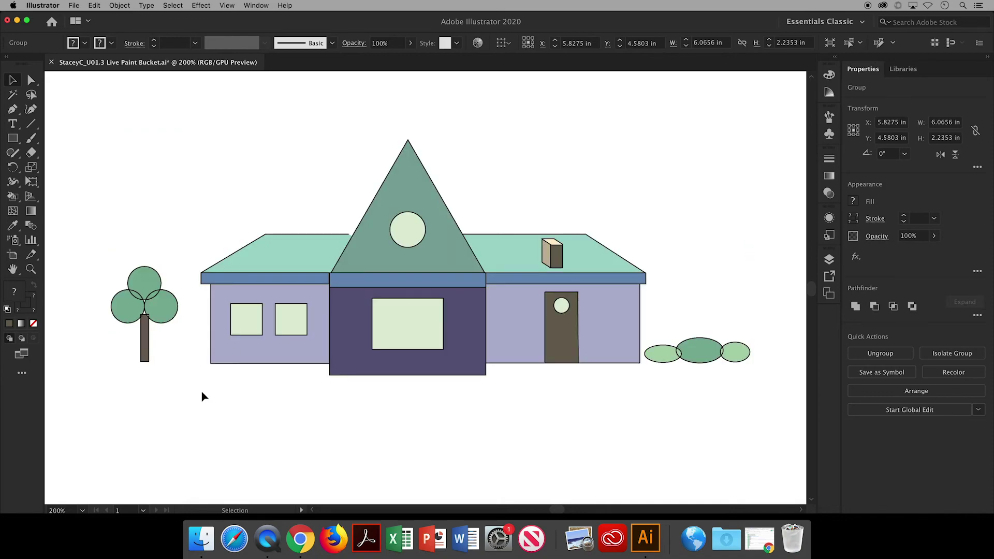
# Ungroup the expanded house drawing with Object > Ungroup
pyautogui.click(146, 347)
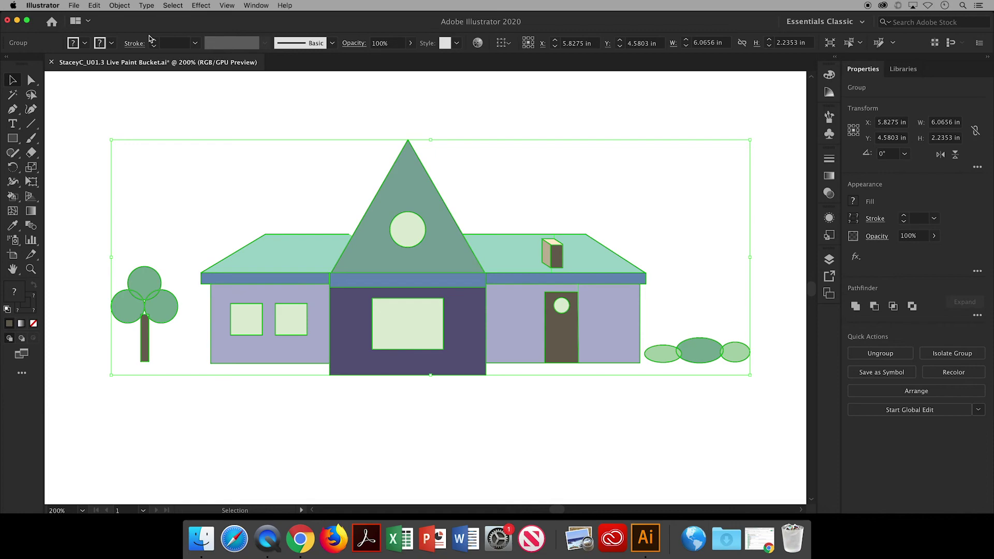
pyautogui.click(119, 5)
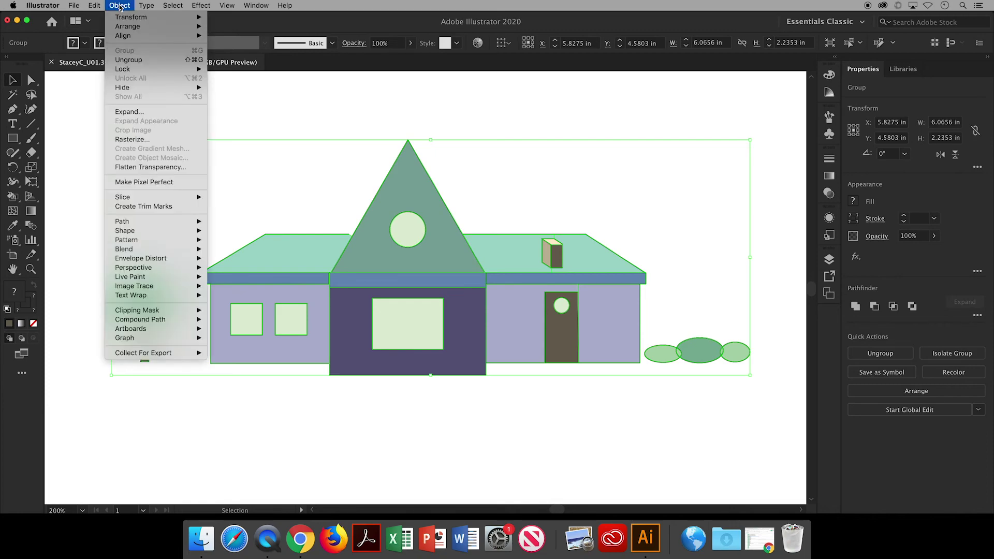
pyautogui.click(127, 60)
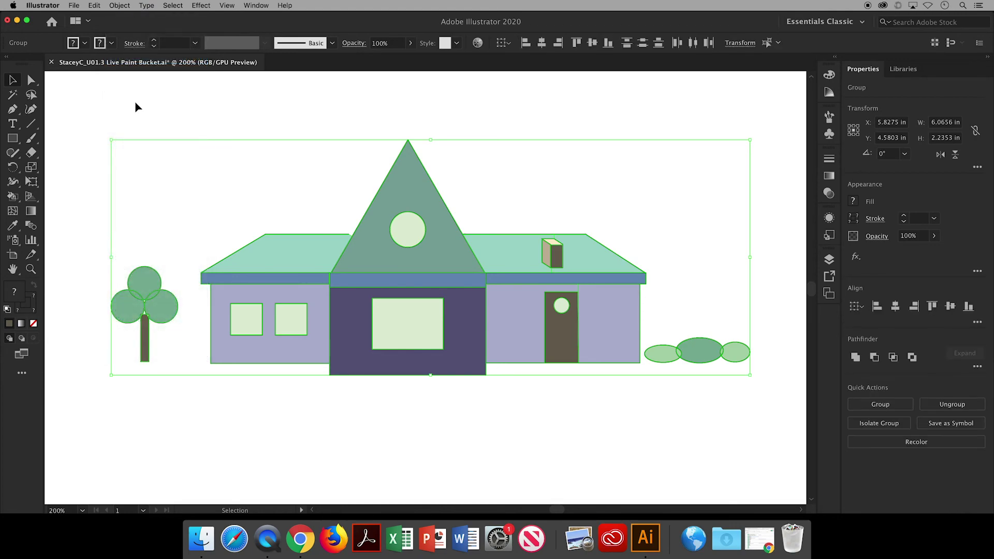
# Ungroup the group containing the tree into separate shapes
pyautogui.click(135, 106)
pyautogui.click(145, 293)
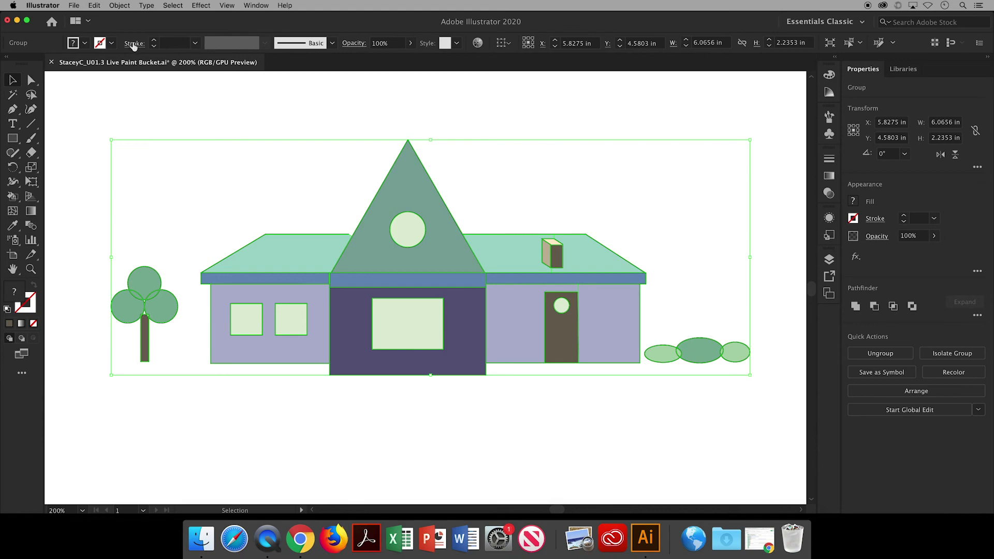
pyautogui.click(120, 6)
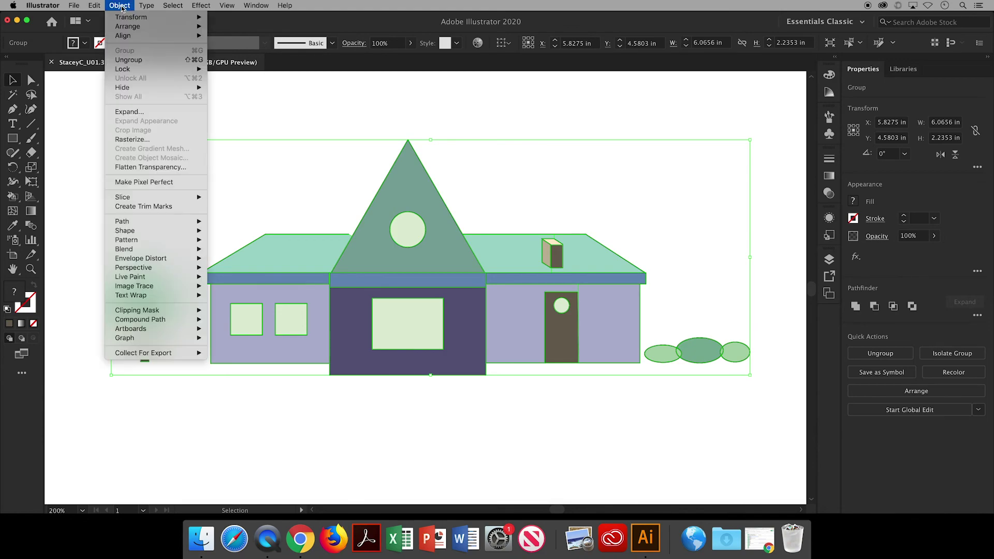
pyautogui.click(130, 59)
# Try moving the tree's circles and outlines, then undo to restore their original positions
pyautogui.click(136, 110)
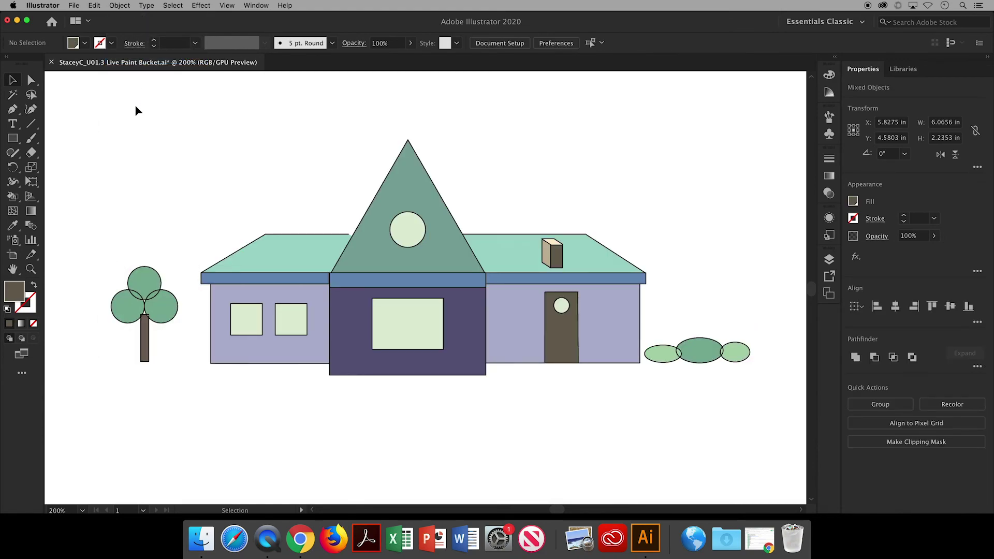
pyautogui.click(142, 288)
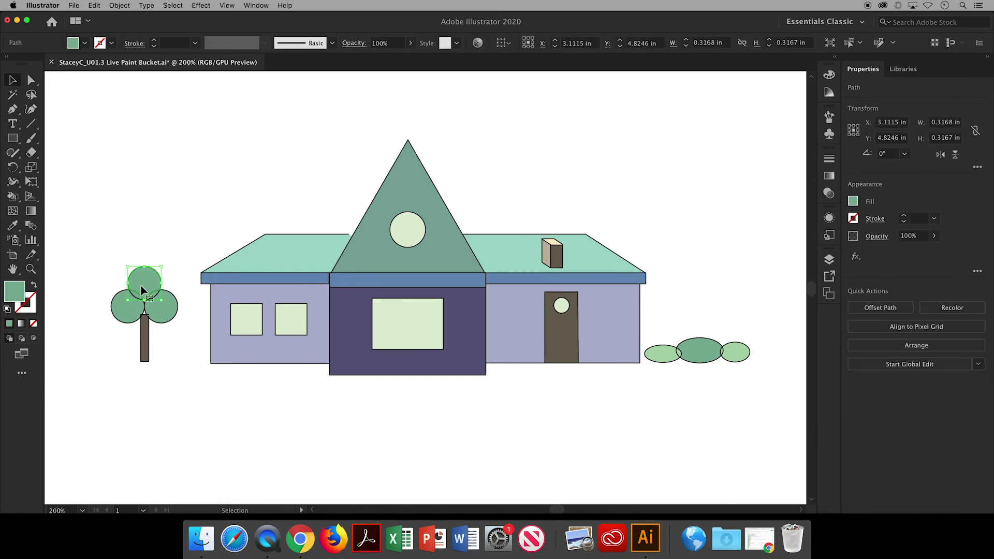
pyautogui.click(161, 311)
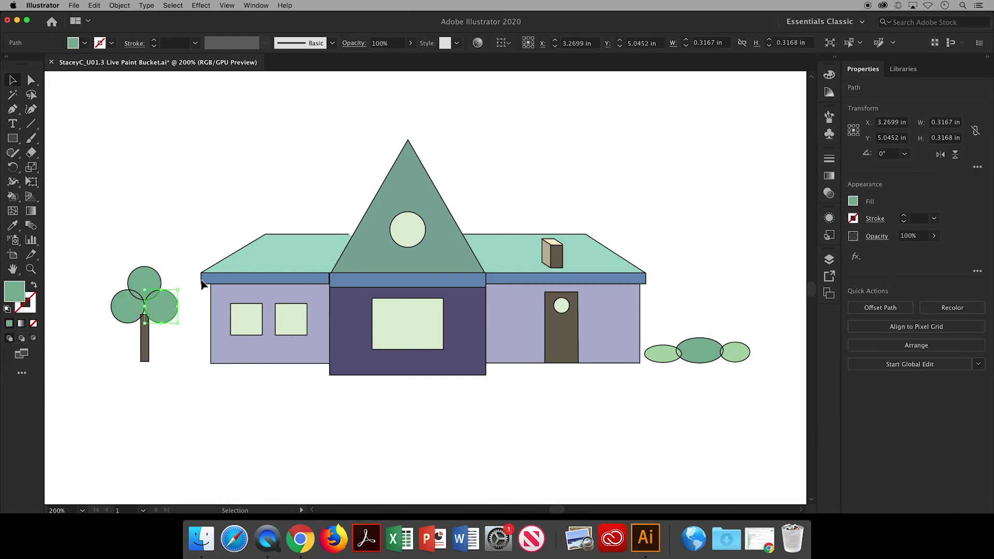
pyautogui.click(141, 251)
pyautogui.moveTo(142, 280); pyautogui.dragTo(143, 272)
pyautogui.moveTo(144, 255); pyautogui.dragTo(120, 228)
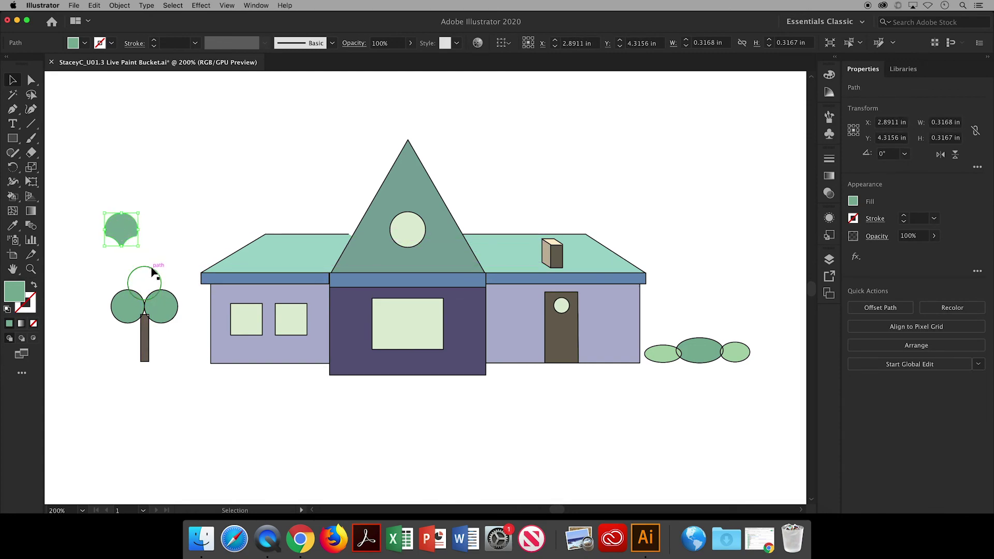
pyautogui.moveTo(154, 273); pyautogui.dragTo(159, 258)
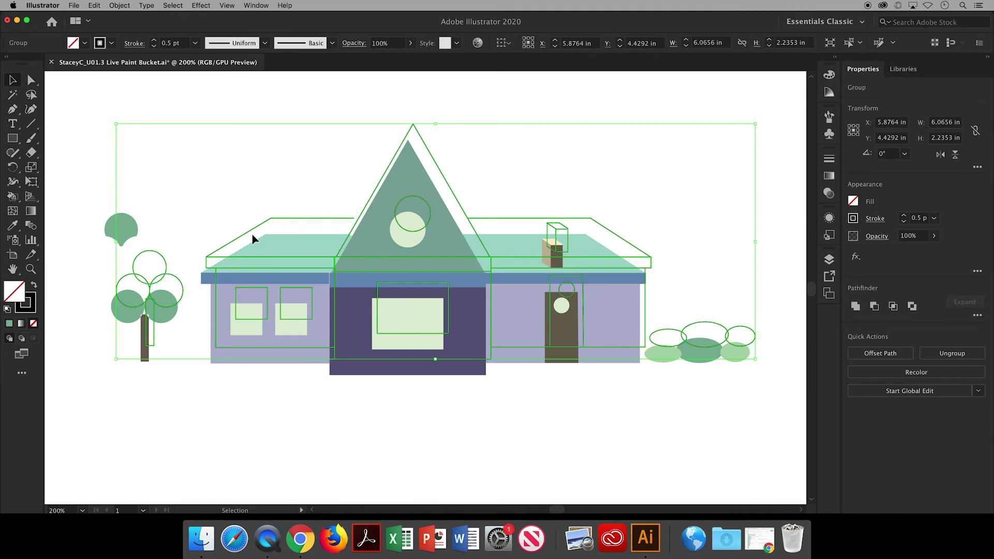
pyautogui.press('super+z')
pyautogui.press('super+z')
pyautogui.press('super+z')
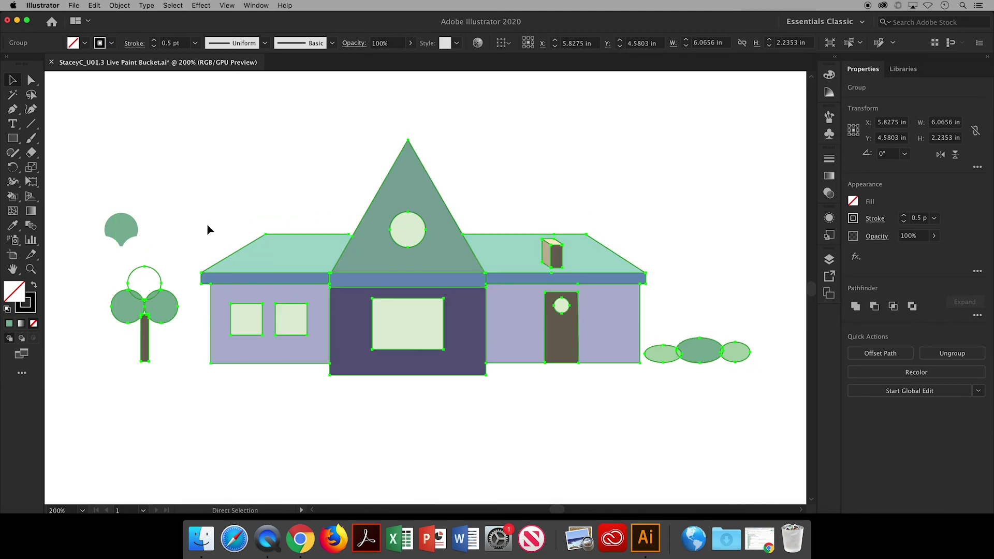
pyautogui.press('super+z')
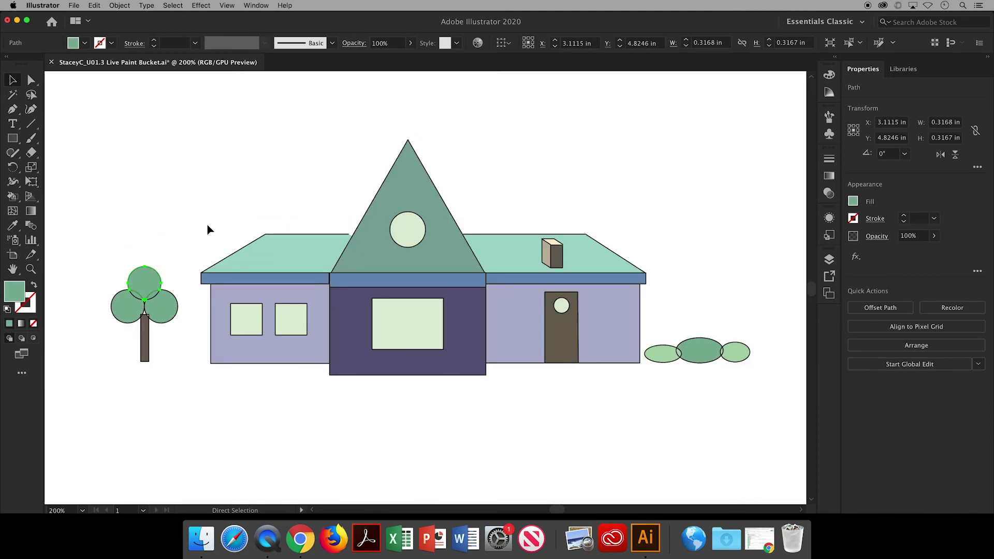
# Marquee-select the tree's three circles and trunk and group them
pyautogui.click(102, 269)
pyautogui.moveTo(85, 239); pyautogui.dragTo(190, 383)
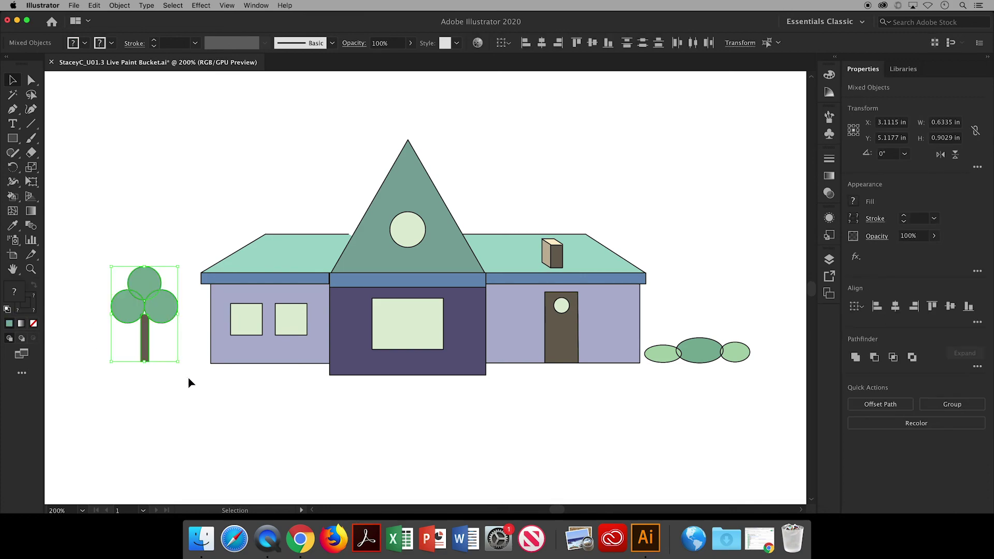
pyautogui.rightClick(131, 309)
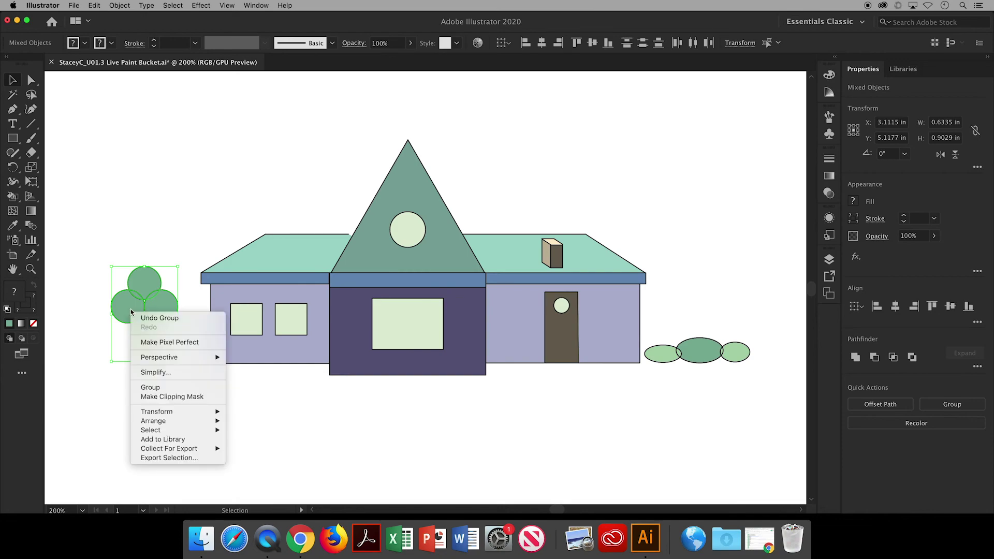
pyautogui.click(151, 390)
# Drag the grouped tree up to confirm it moves as one, then undo and deselect
pyautogui.click(151, 391)
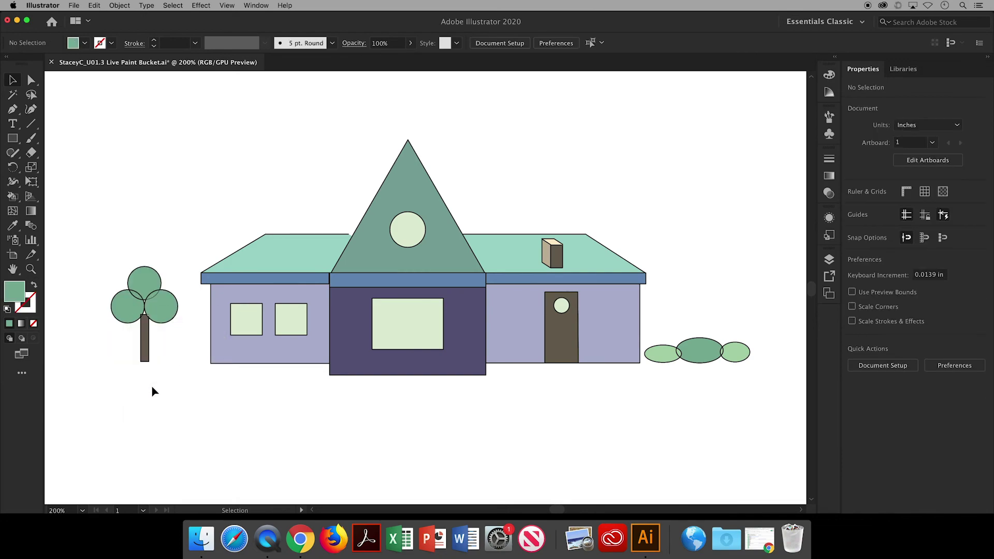
pyautogui.click(166, 310)
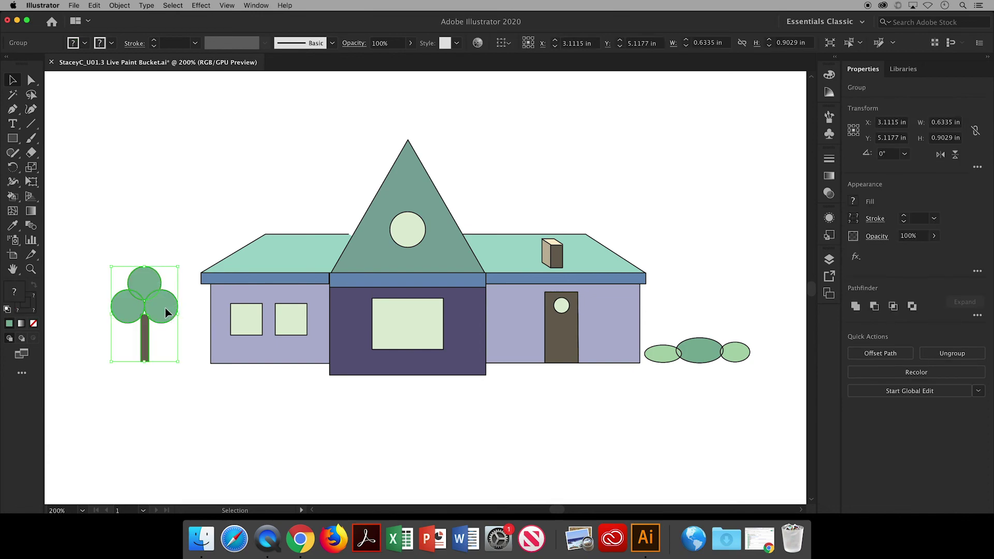
pyautogui.moveTo(165, 311); pyautogui.dragTo(163, 226)
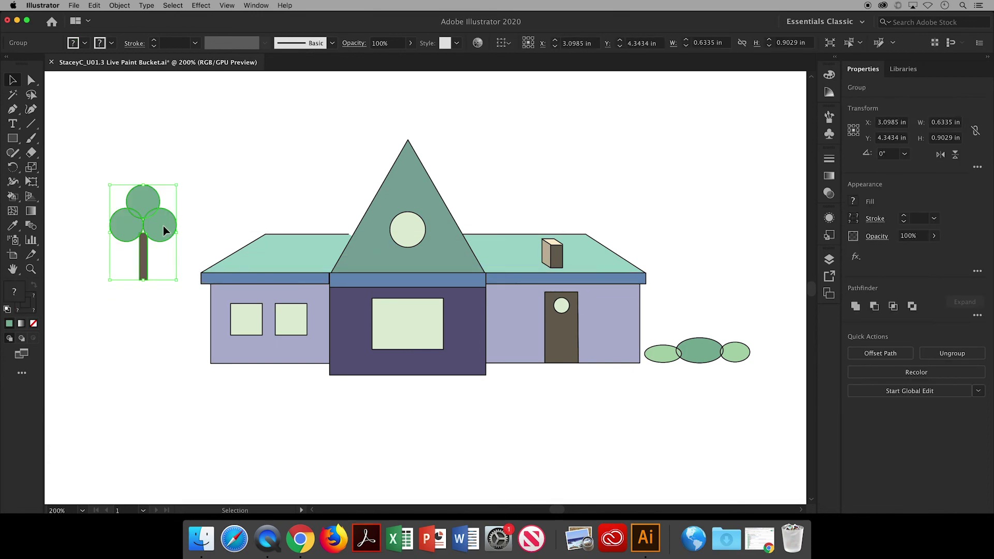
pyautogui.press('super+z')
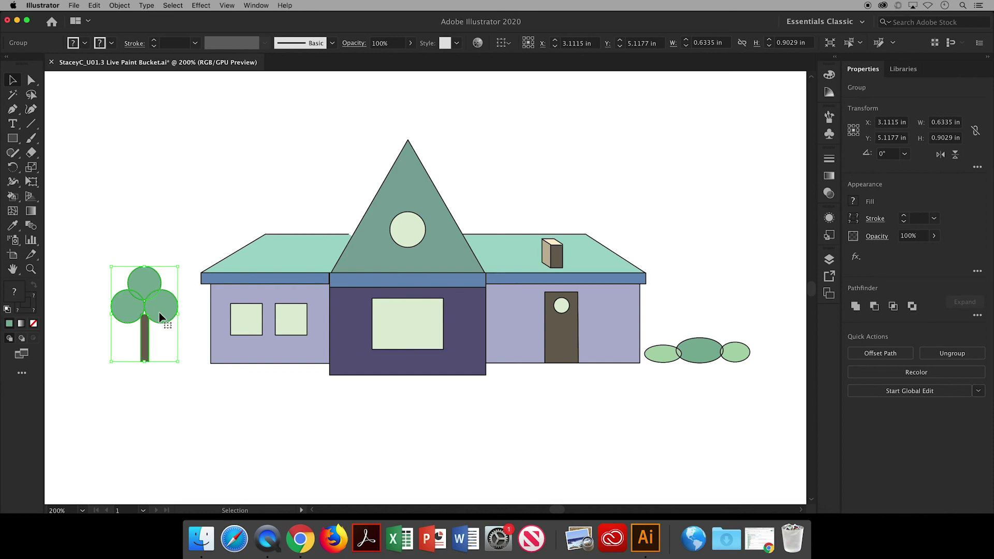
pyautogui.click(183, 384)
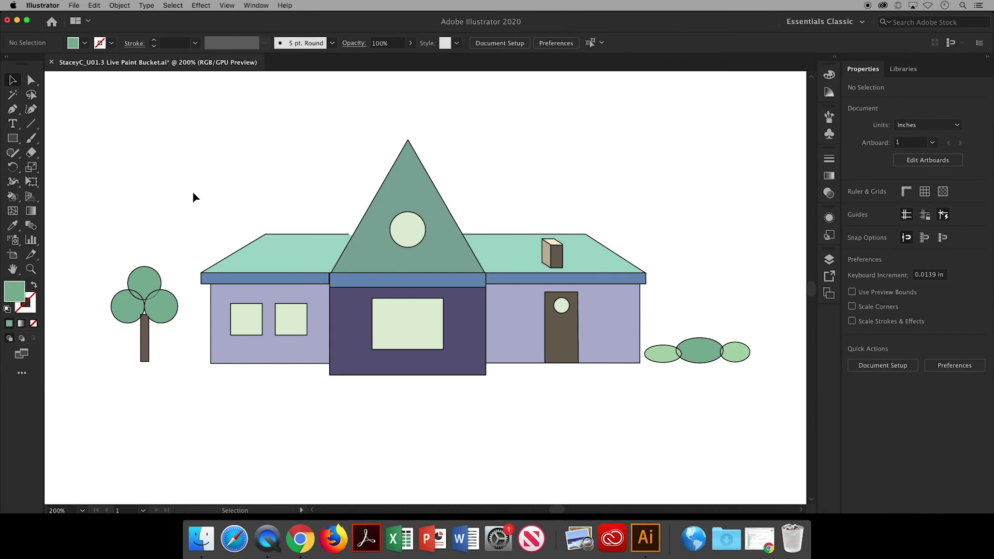
# Save the drawing as an Adobe Illustrator (ai) file in Creative Cloud Files > DD1, accepting the default options
pyautogui.click(73, 6)
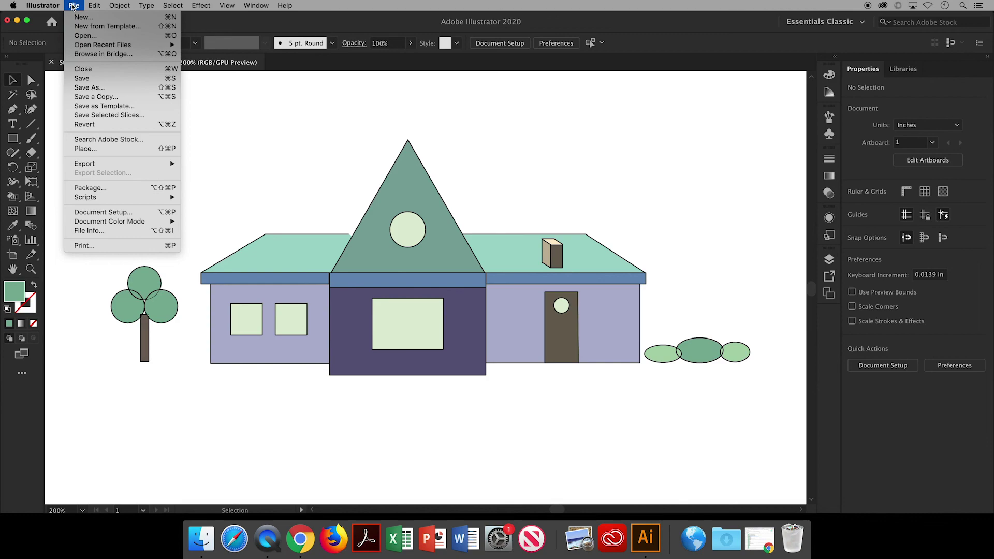
pyautogui.click(83, 88)
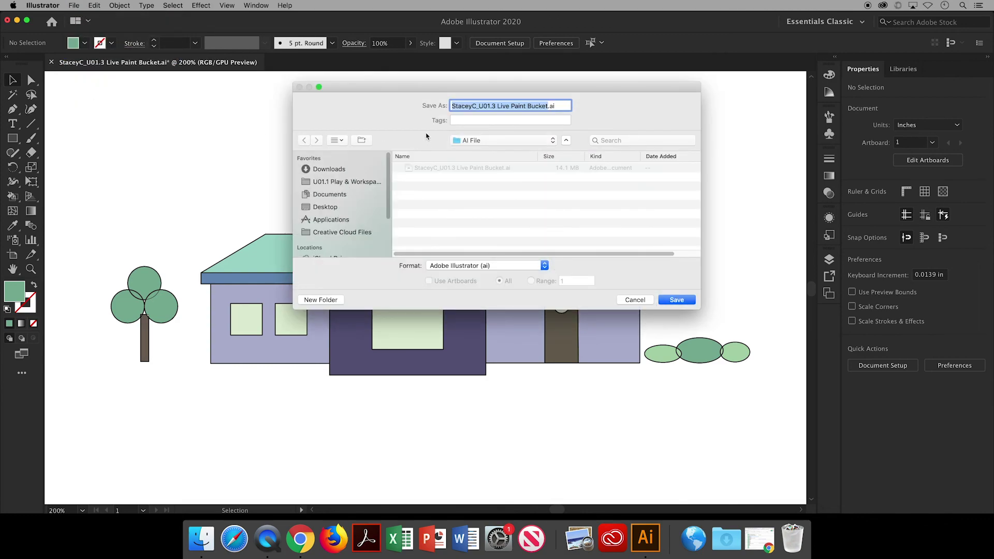
pyautogui.click(367, 234)
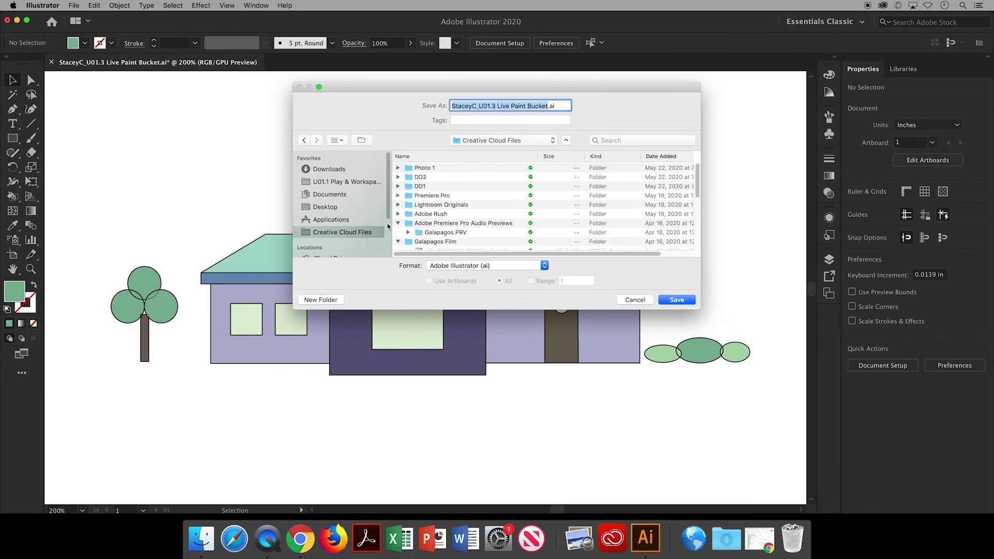
pyautogui.click(430, 187)
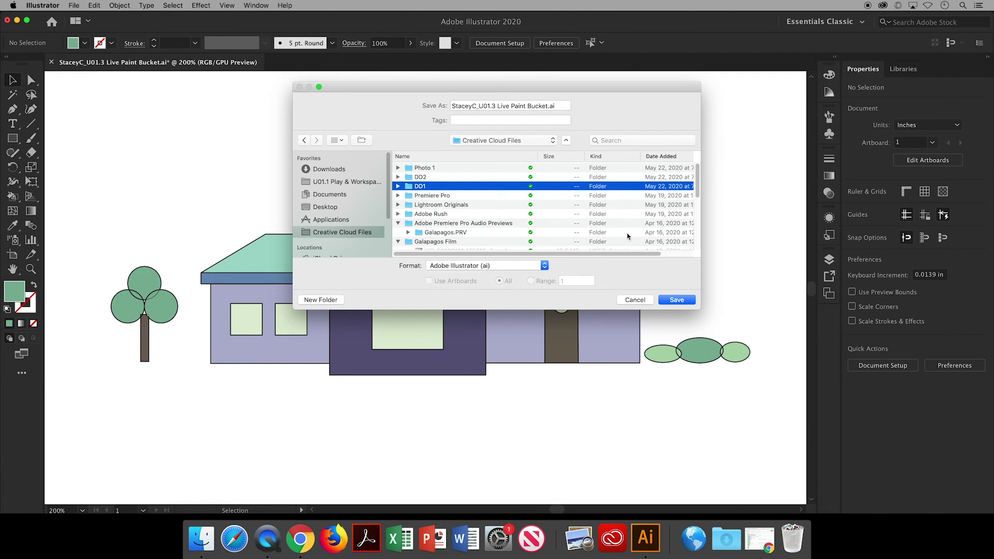
pyautogui.click(672, 301)
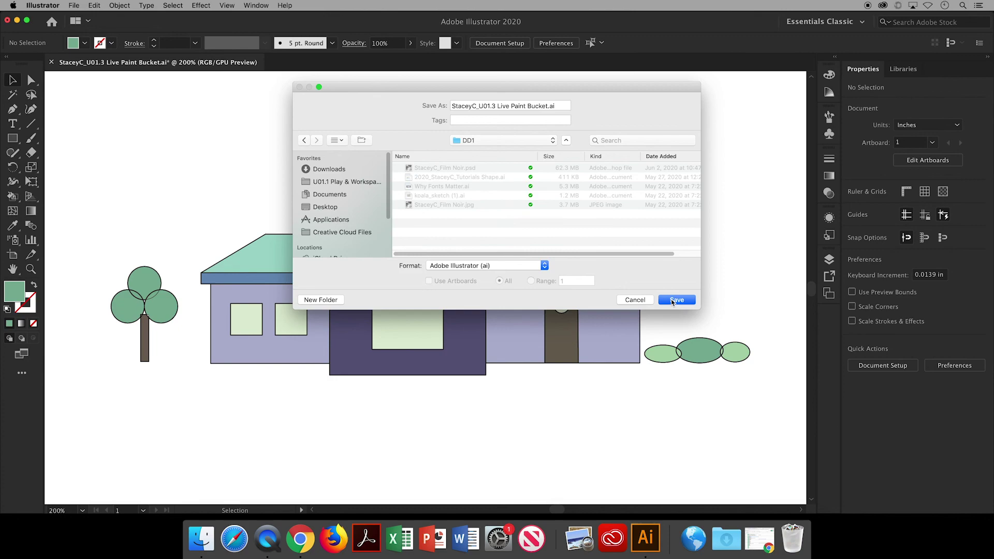
pyautogui.click(673, 300)
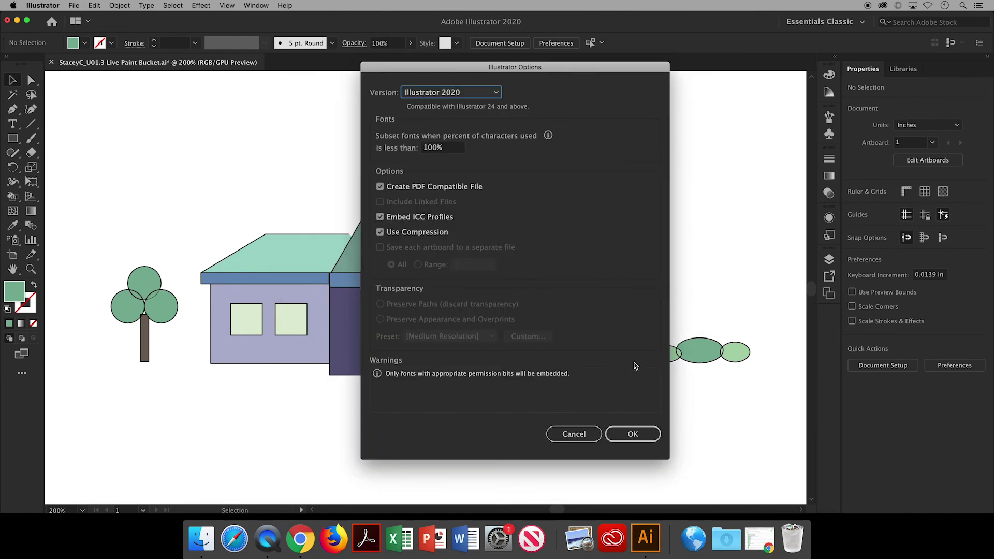
pyautogui.click(620, 435)
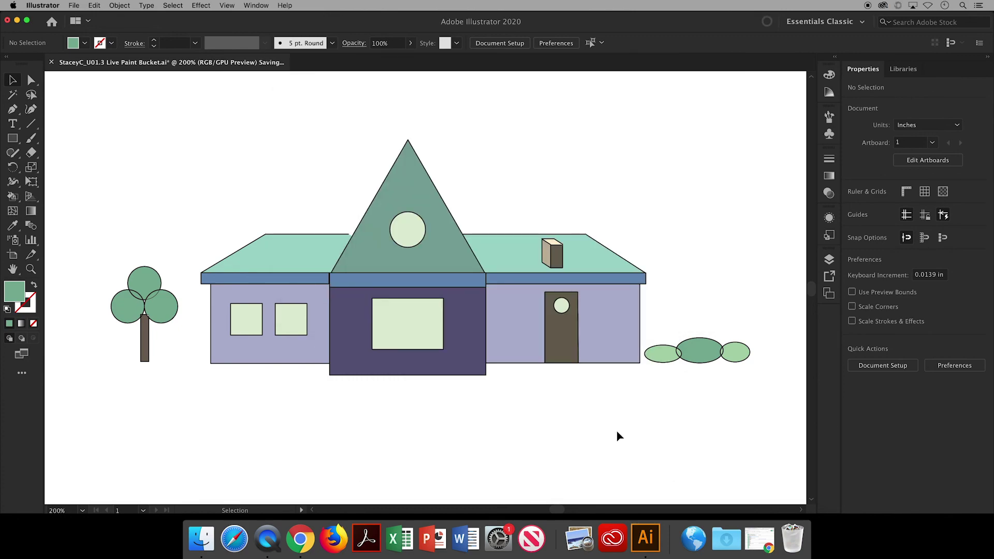